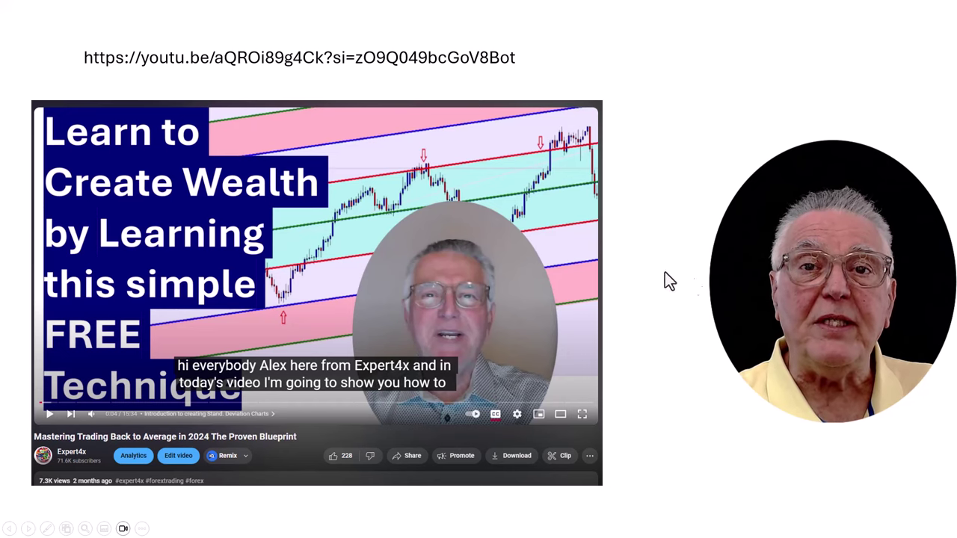
pyautogui.press('Right')
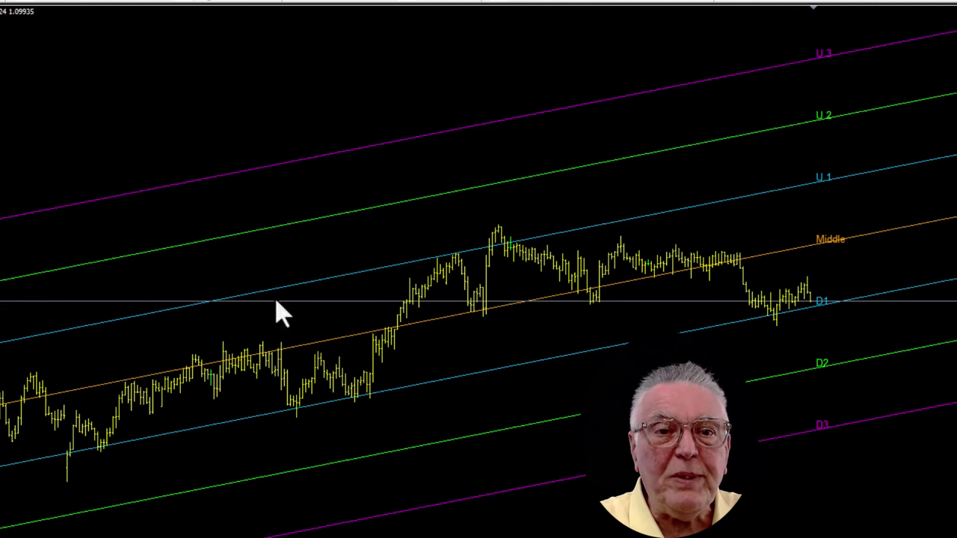
# Load the Bell6levels.set preset into the Deviation Channel Indicator Gift on the AUDNZD H4 chart and apply it
pyautogui.rightClick(311, 82)
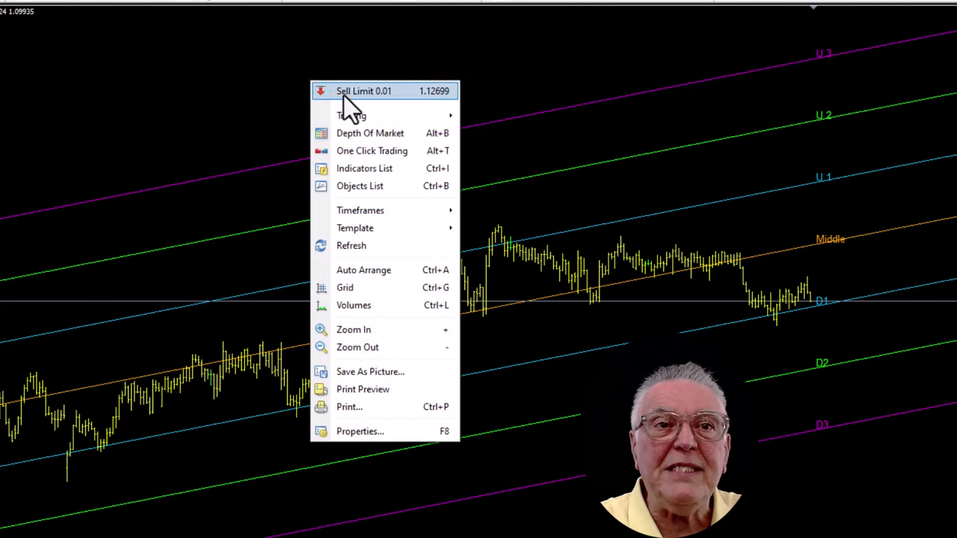
pyautogui.click(362, 171)
pyautogui.click(566, 92)
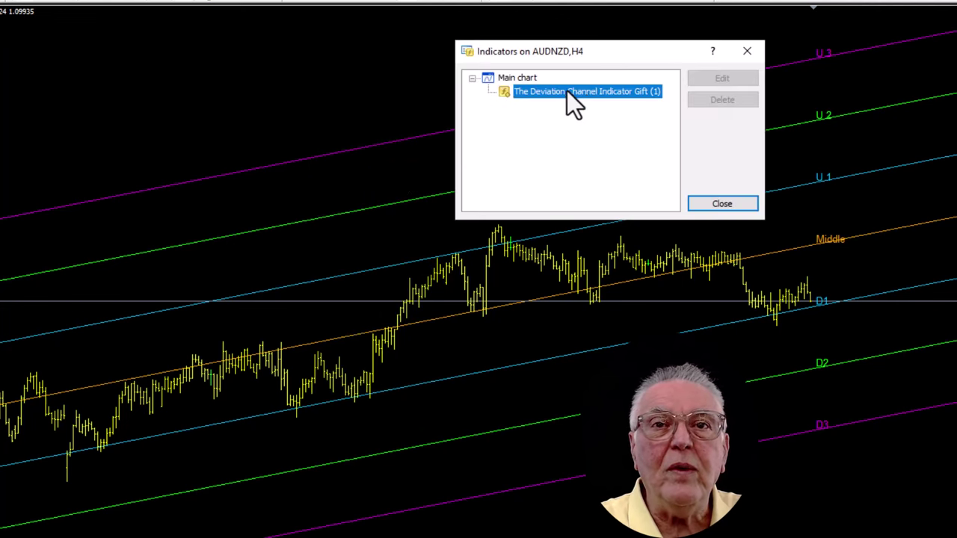
pyautogui.click(719, 78)
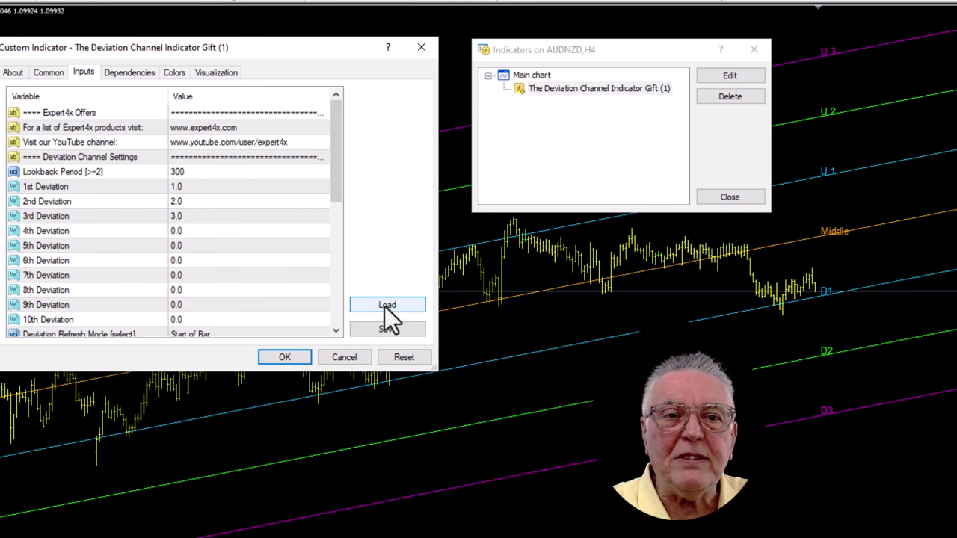
pyautogui.click(383, 307)
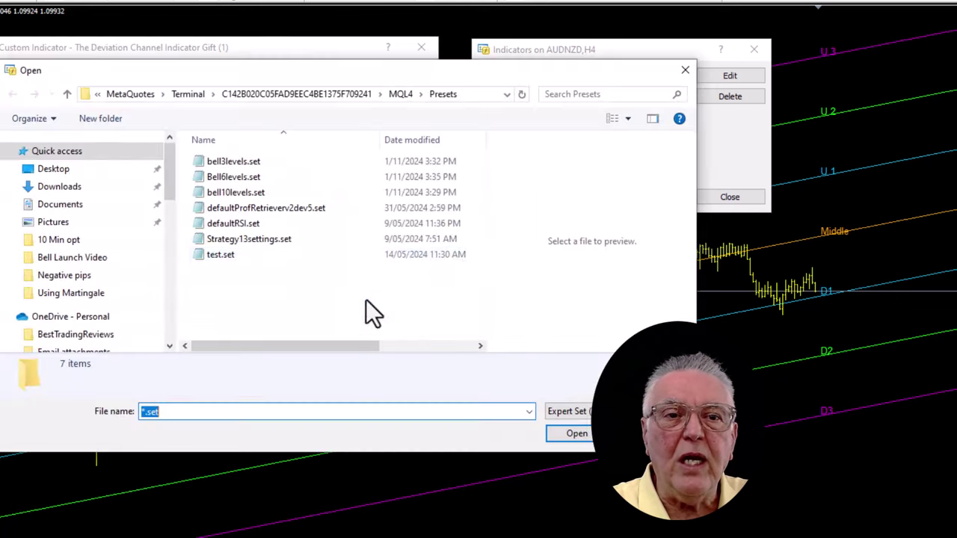
pyautogui.click(225, 179)
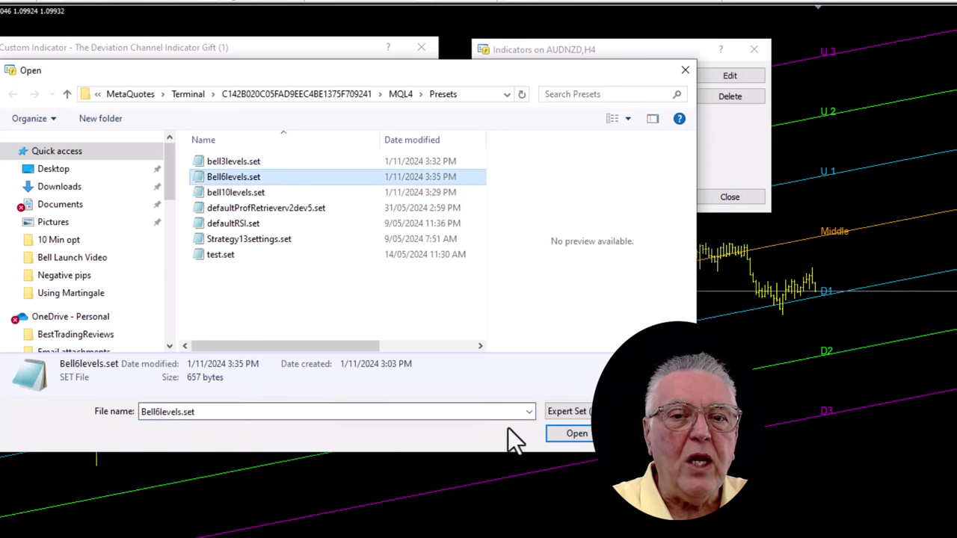
pyautogui.click(572, 434)
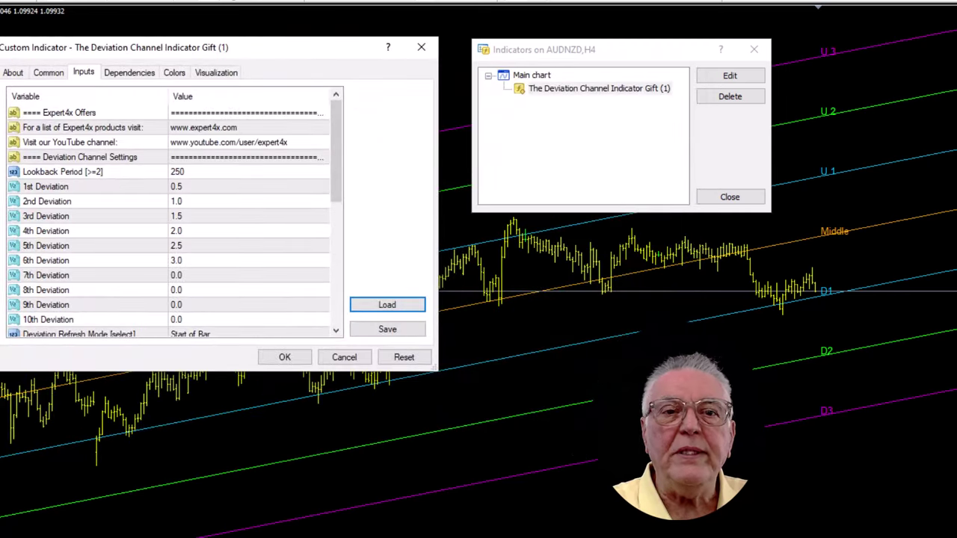
pyautogui.click(285, 358)
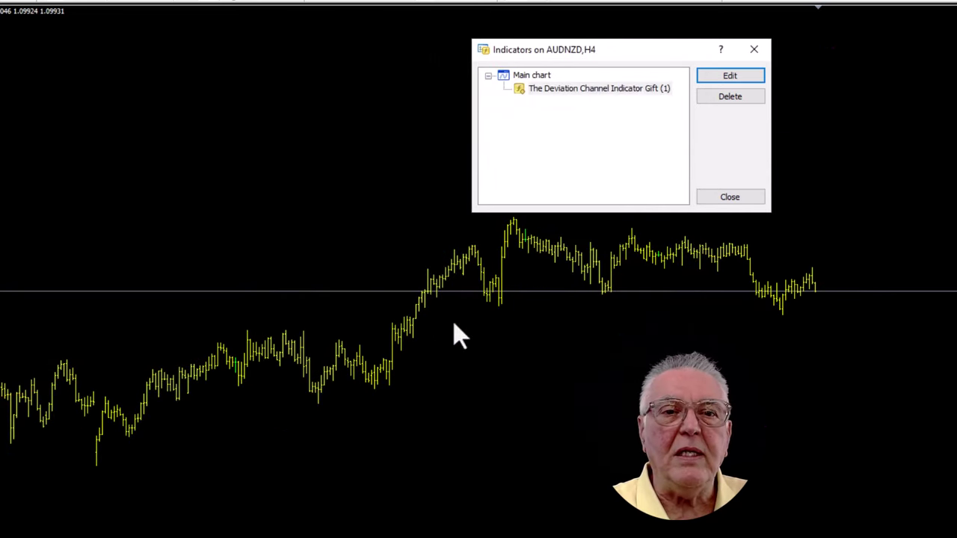
pyautogui.click(735, 198)
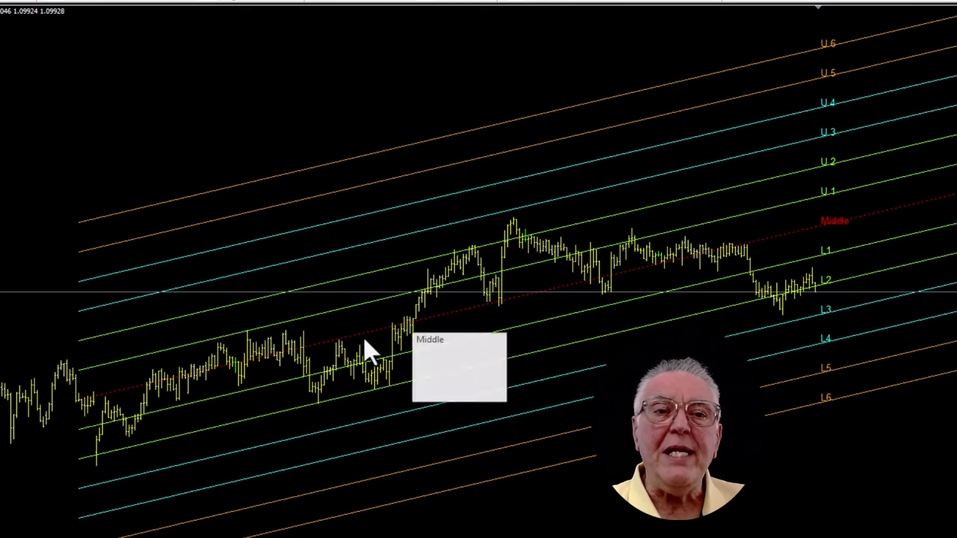
# Load the bell10levels.set preset into the chart's Deviation Channel Indicator Gift and apply it
pyautogui.moveTo(204, 369)
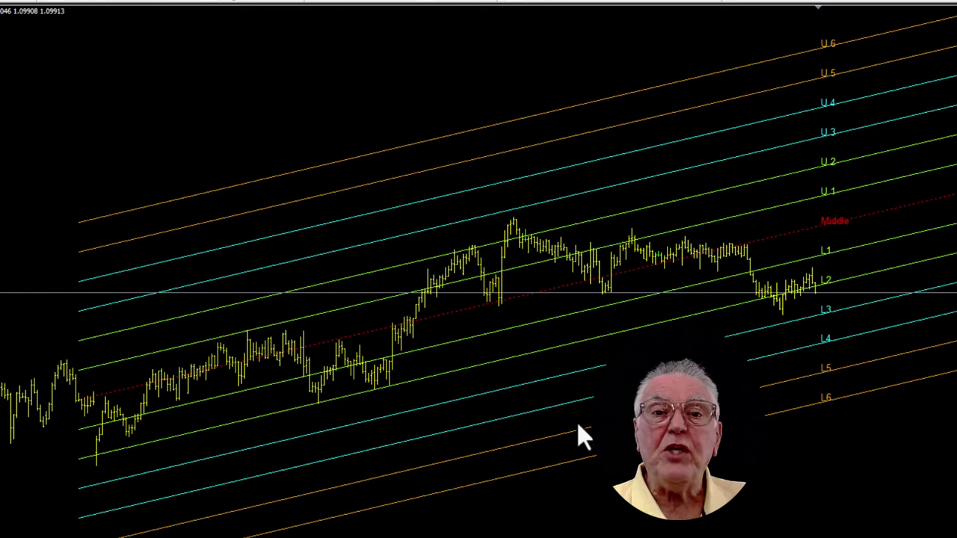
pyautogui.rightClick(314, 101)
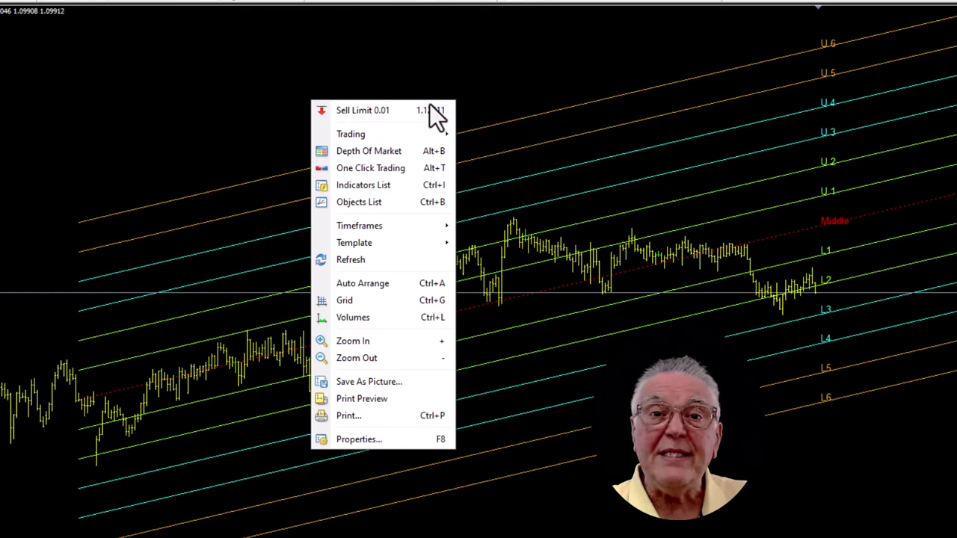
pyautogui.click(365, 187)
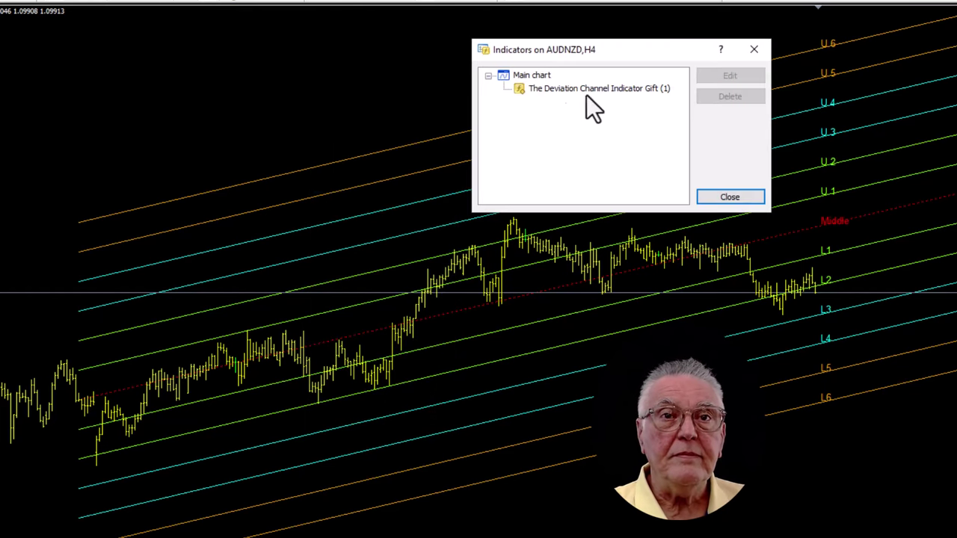
pyautogui.click(605, 88)
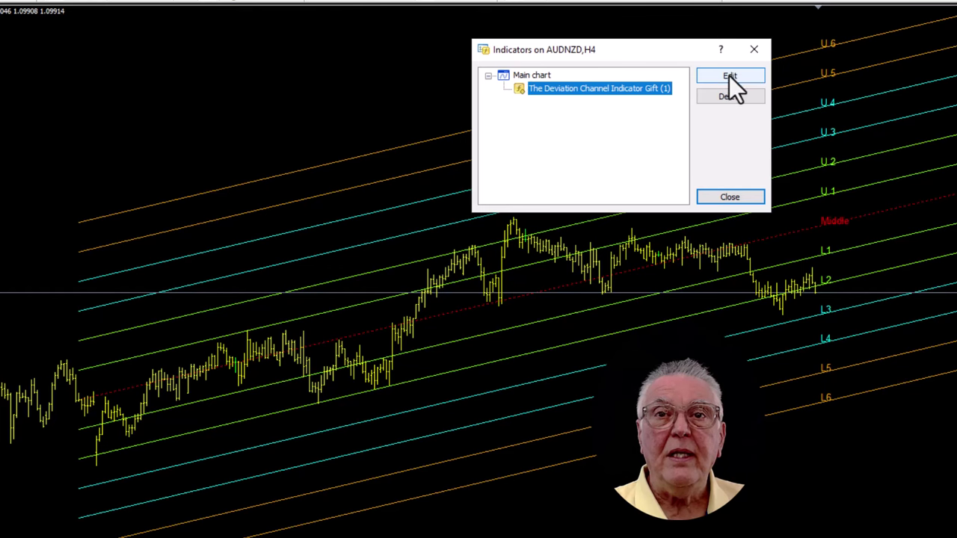
pyautogui.click(729, 75)
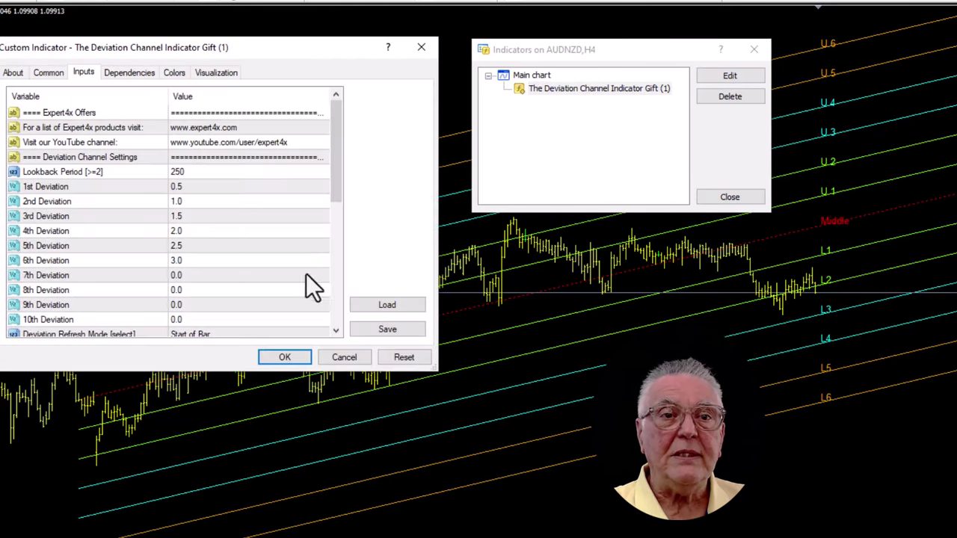
pyautogui.click(383, 305)
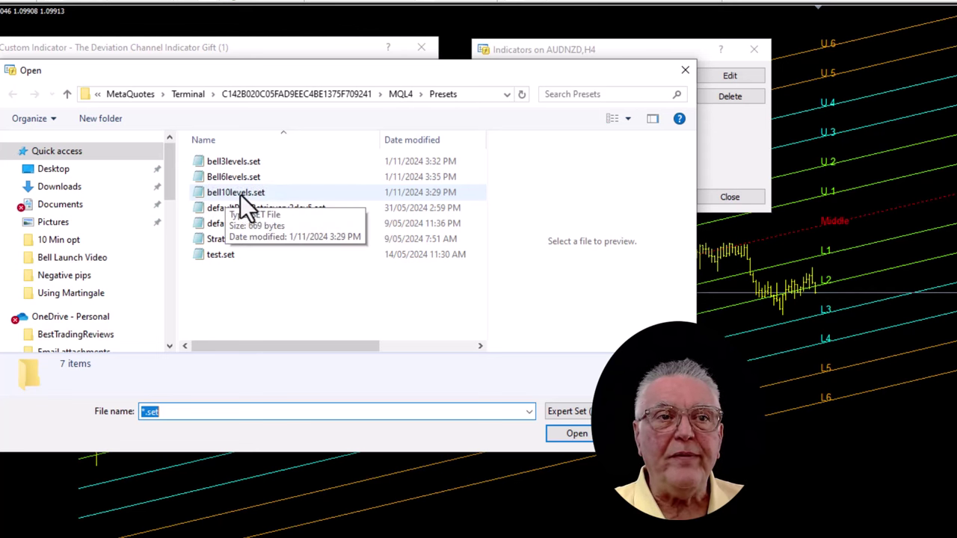
pyautogui.click(240, 195)
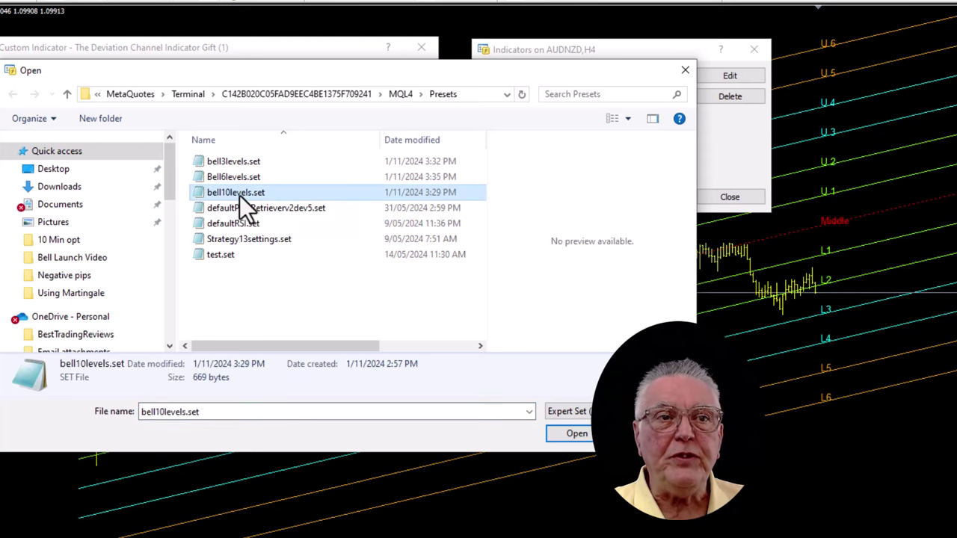
pyautogui.click(576, 435)
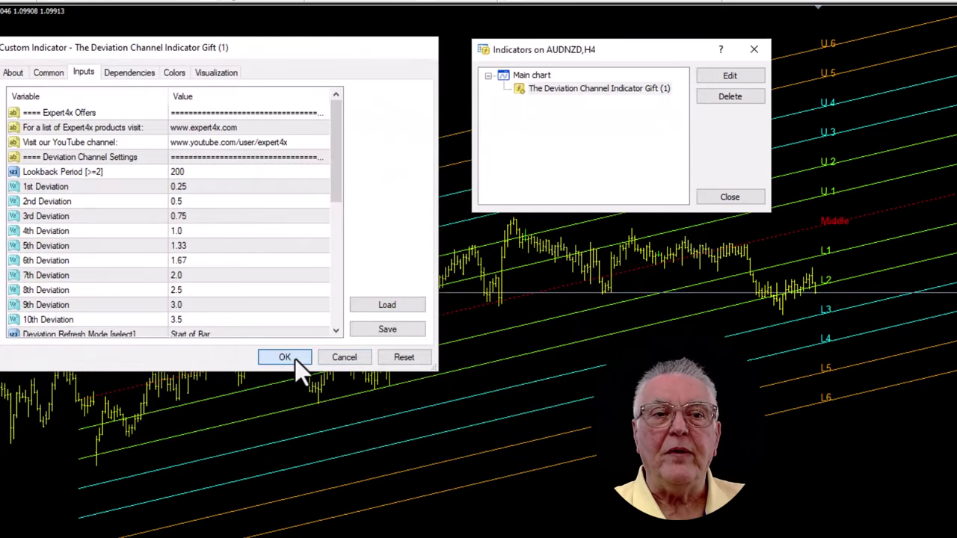
pyautogui.click(295, 359)
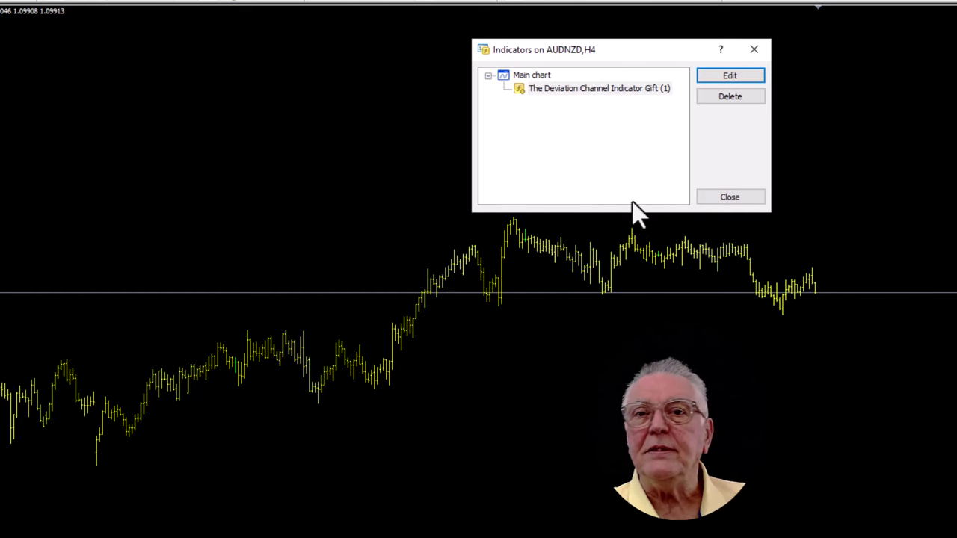
pyautogui.click(729, 198)
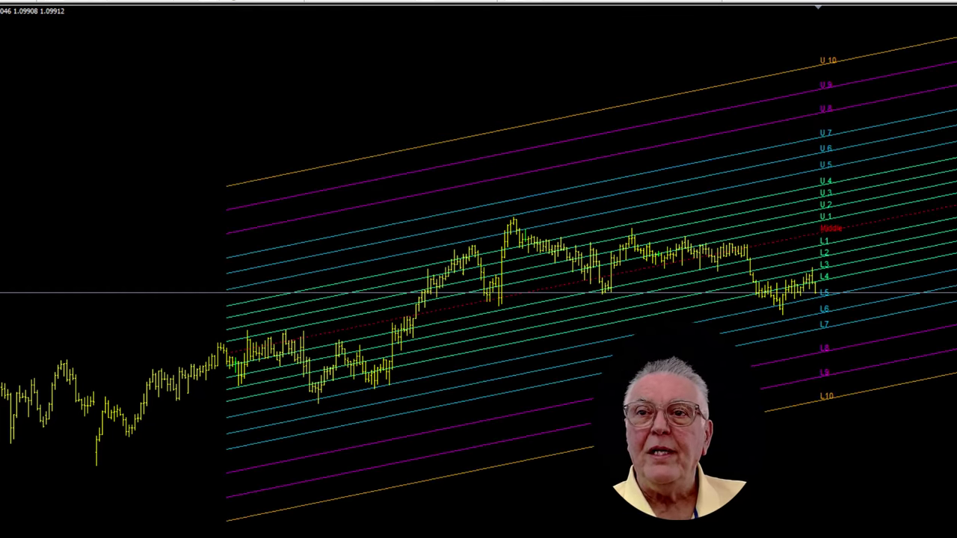
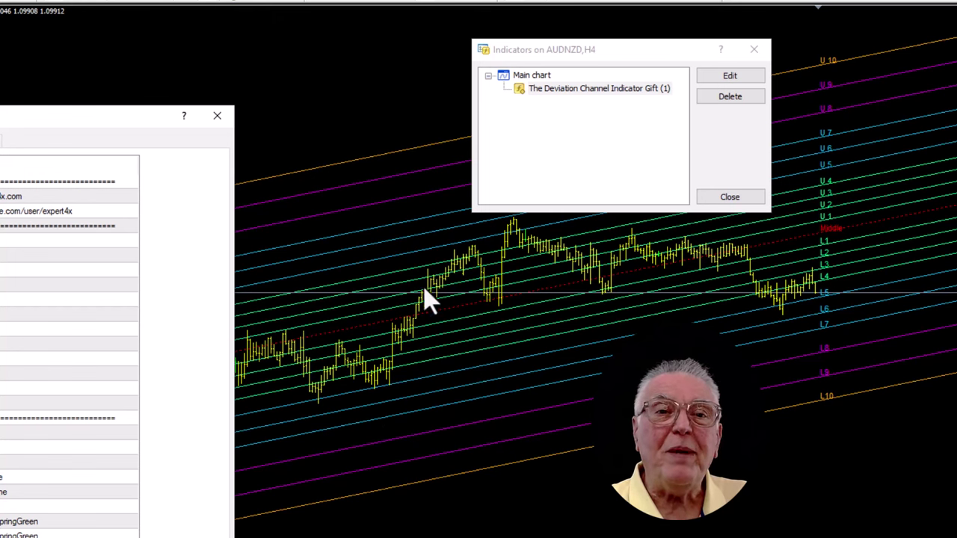
# Set the deviation channel indicator's Deviation Level Info to Show Value - Level and apply it to the chart
pyautogui.moveTo(52, 109); pyautogui.dragTo(236, 53)
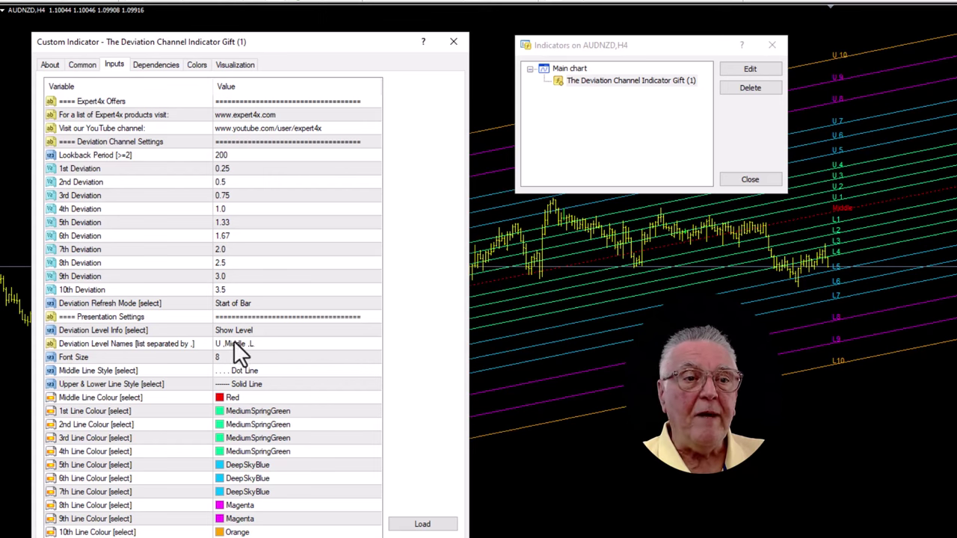
pyautogui.click(356, 329)
pyautogui.click(378, 332)
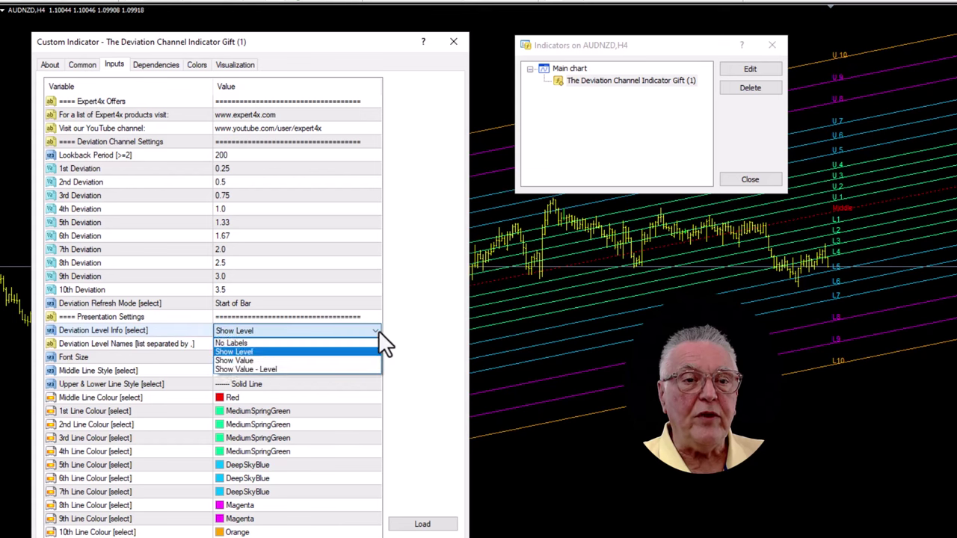
pyautogui.click(253, 369)
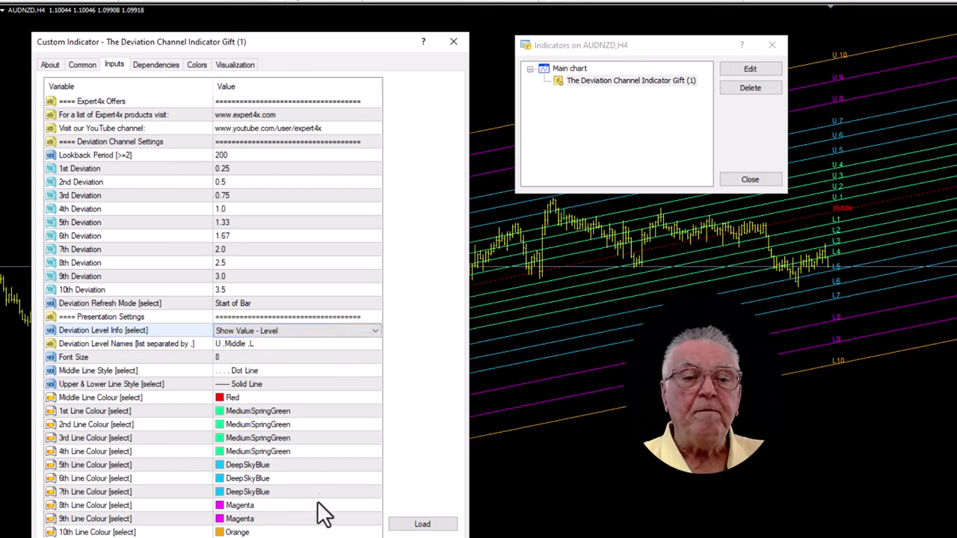
pyautogui.press('Return')
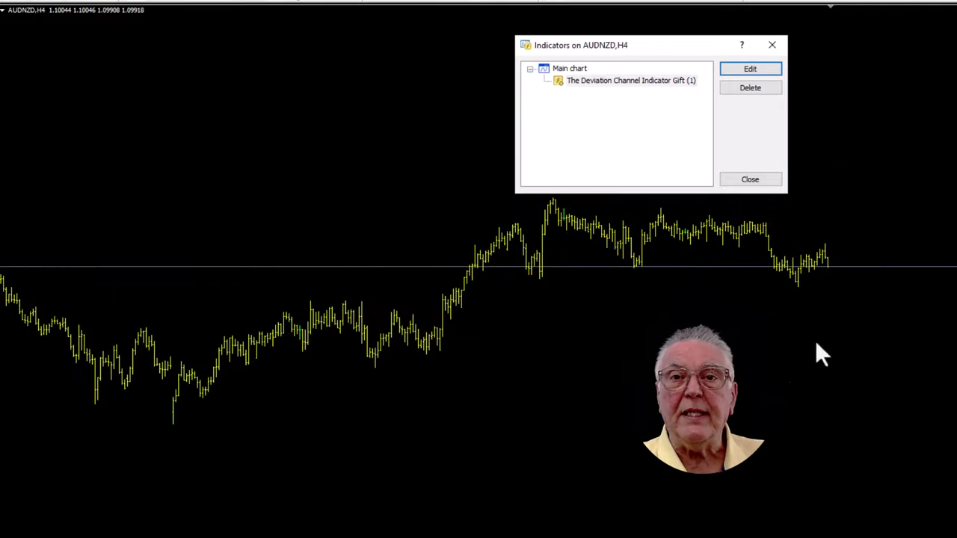
pyautogui.click(750, 180)
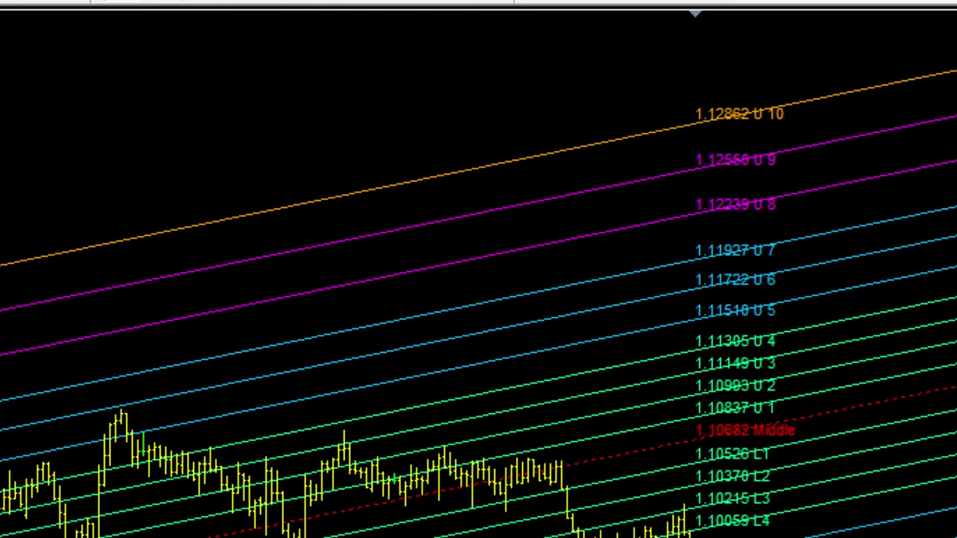
# Reopen the deviation channel indicator's inputs and set Deviation Level Info to Show Level
pyautogui.rightClick(1, 98)
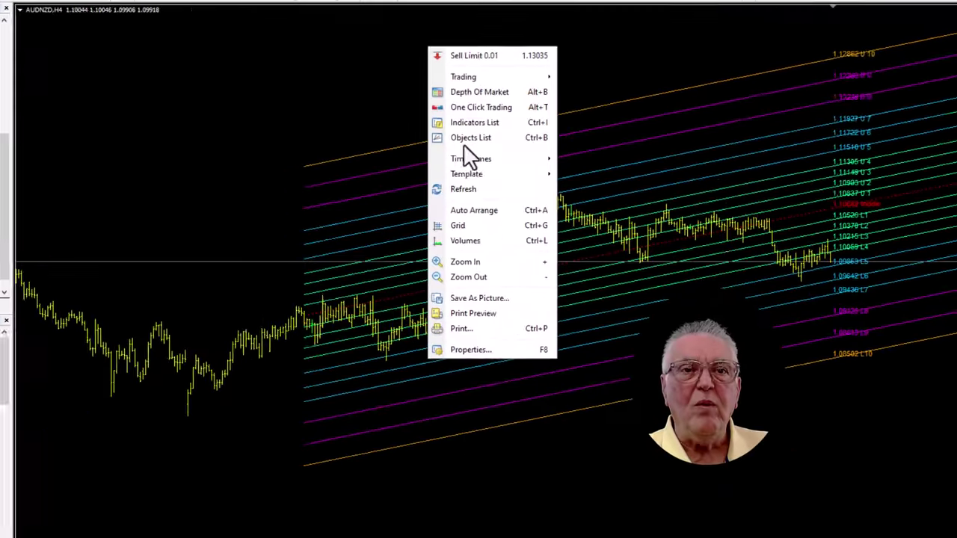
pyautogui.click(468, 122)
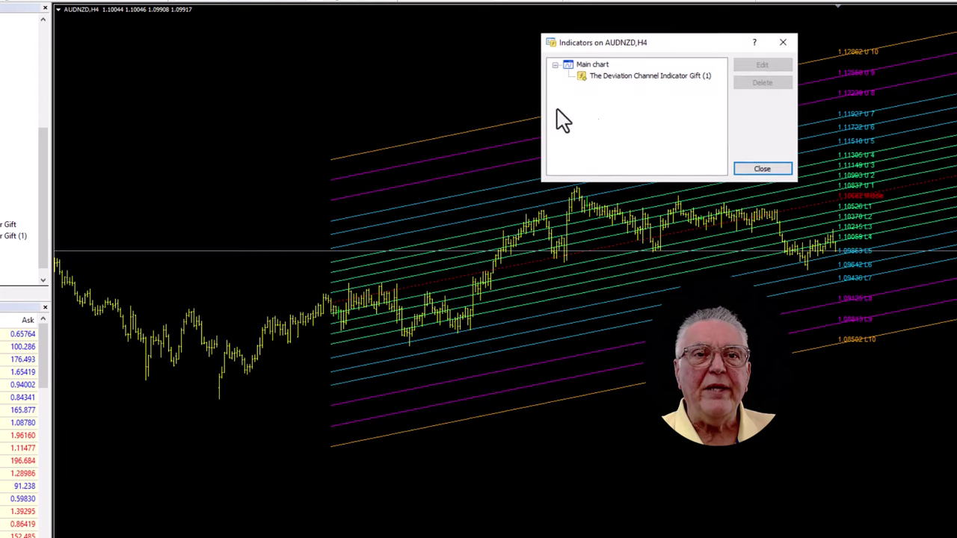
pyautogui.click(617, 77)
pyautogui.click(760, 66)
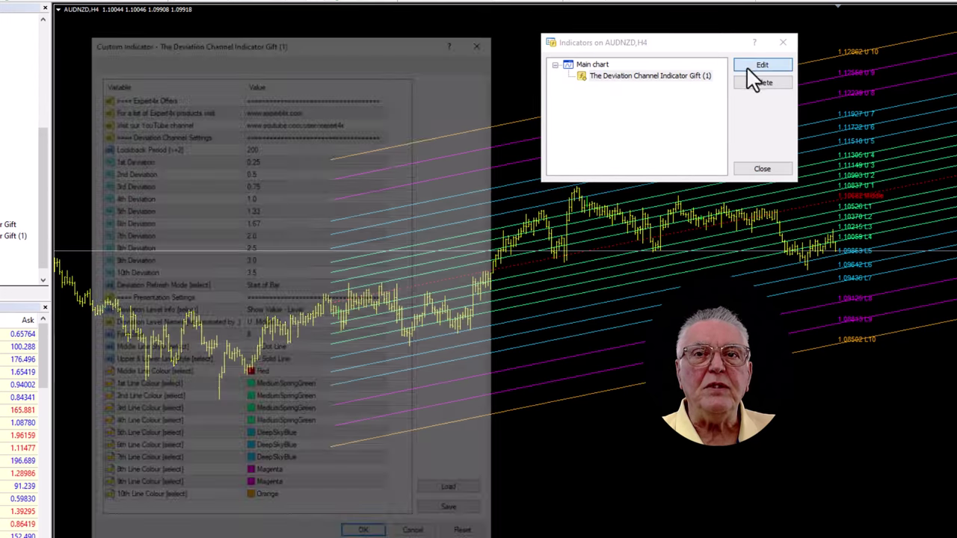
pyautogui.click(344, 311)
pyautogui.click(410, 311)
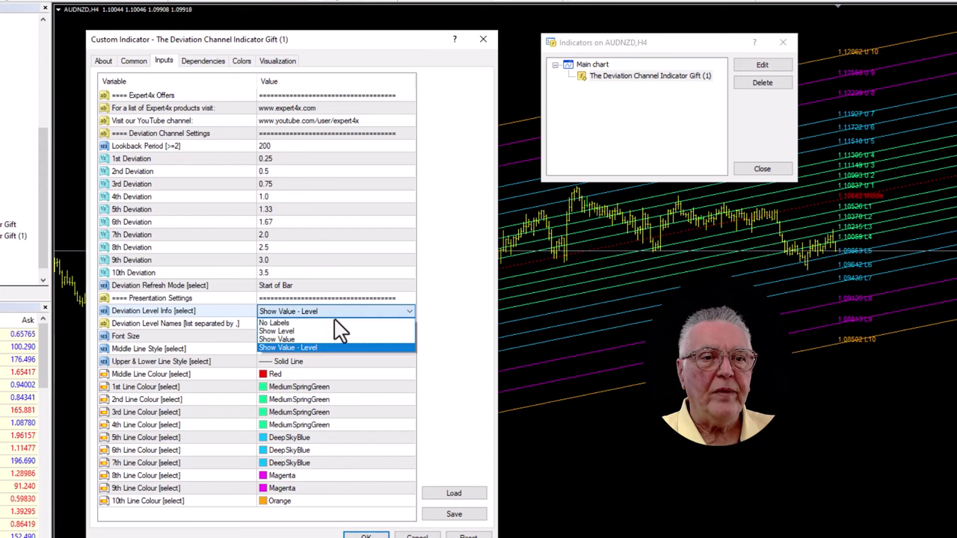
pyautogui.click(283, 332)
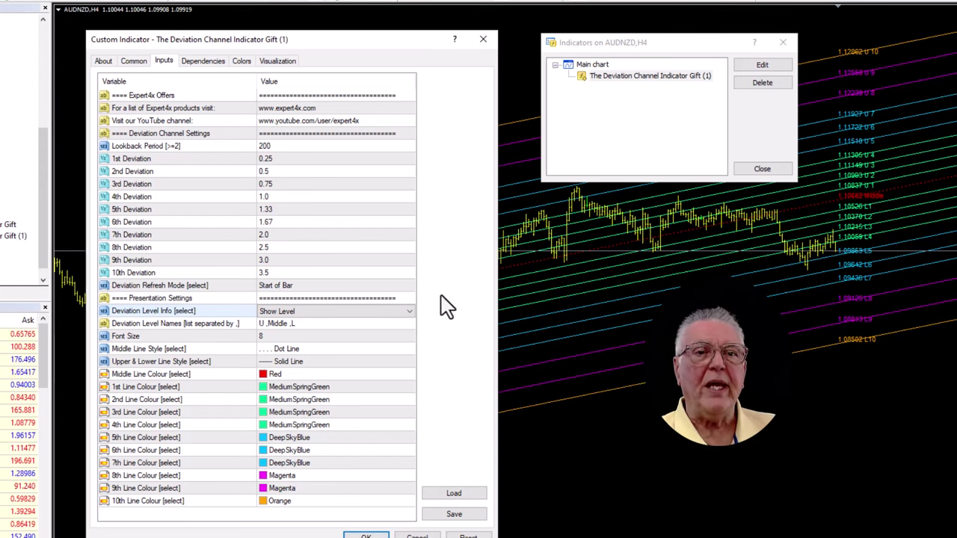
# Set the Deviation Level Names to "Up ,Middle ,Low" and apply the indicator settings to the chart
pyautogui.click(278, 324)
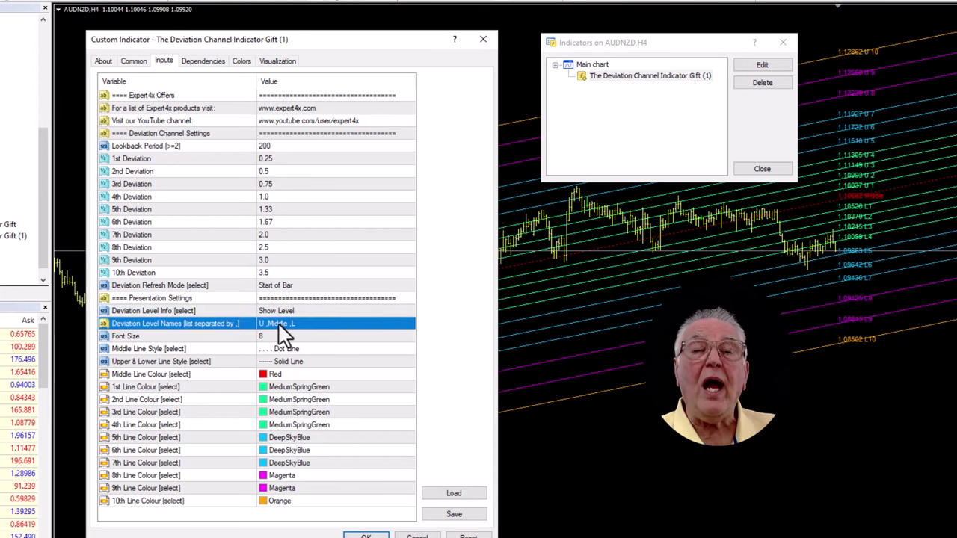
pyautogui.click(274, 324)
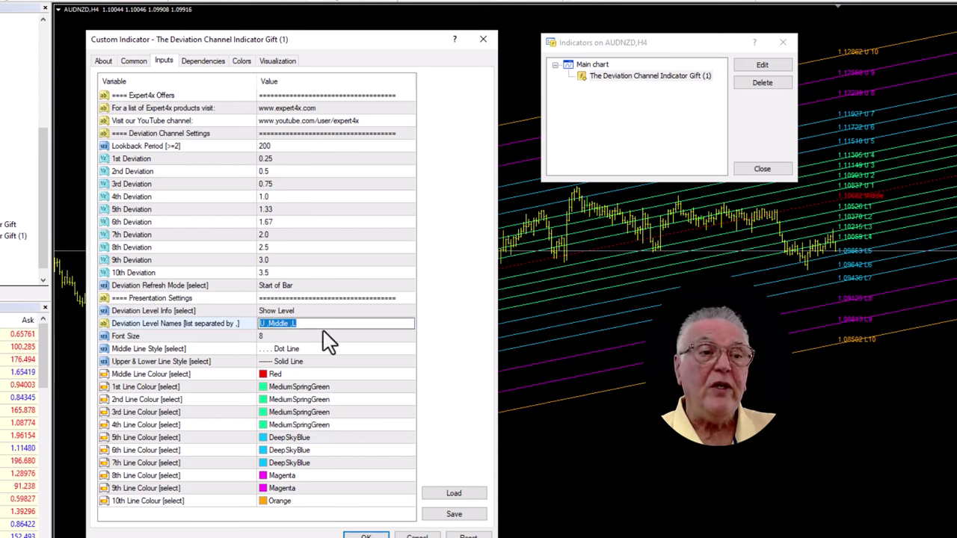
pyautogui.click(296, 322)
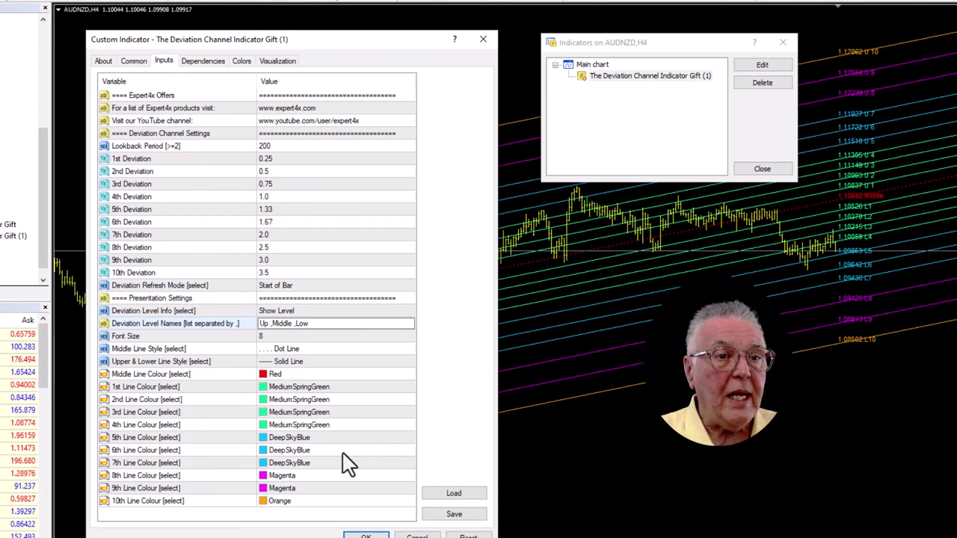
pyautogui.click(365, 535)
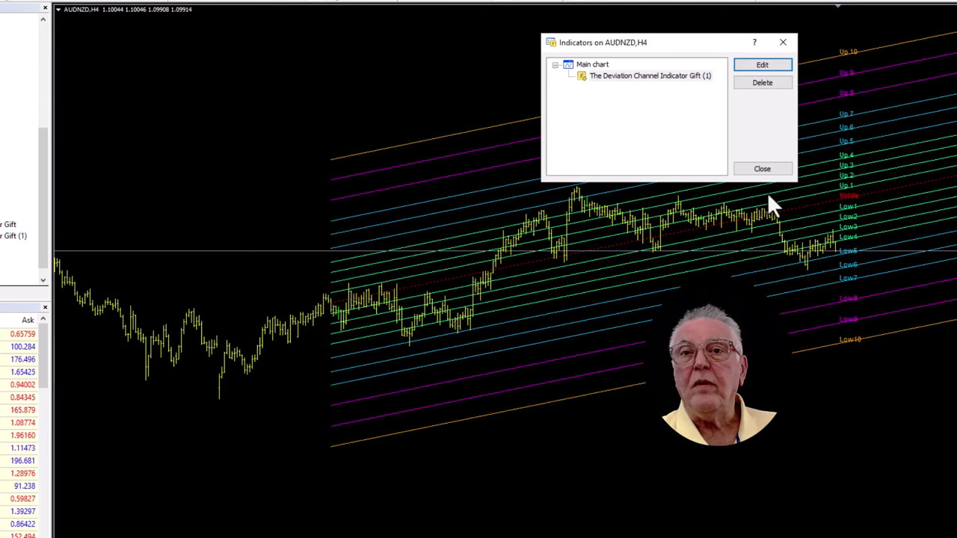
pyautogui.click(769, 176)
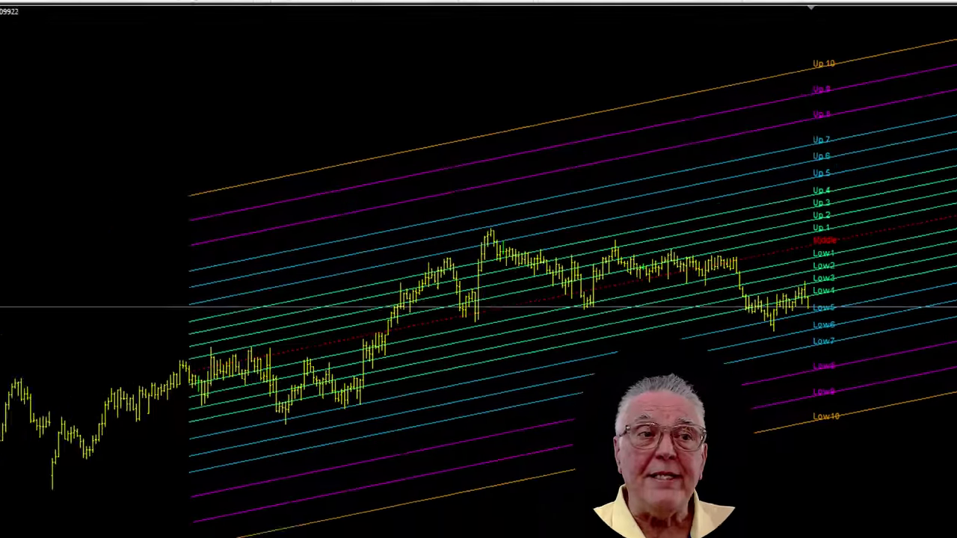
pyautogui.rightClick(216, 119)
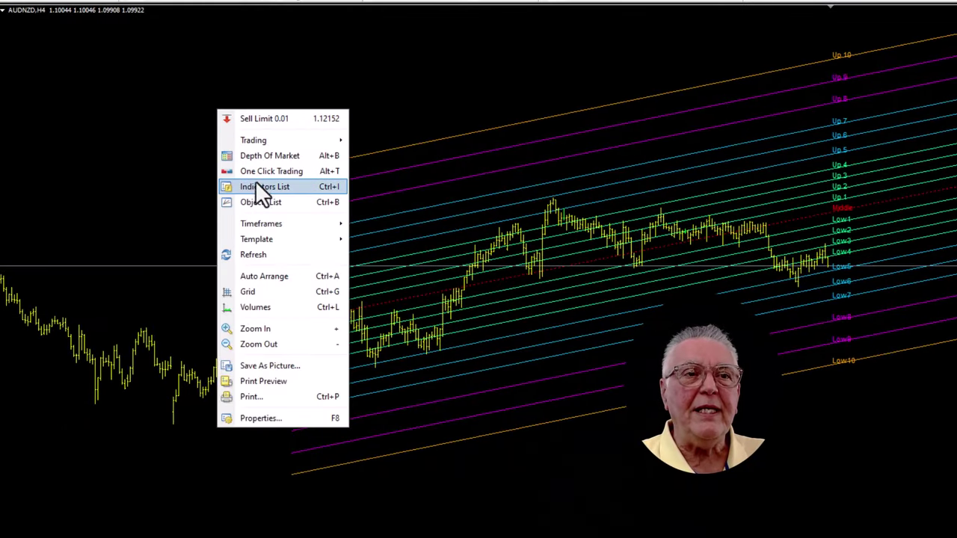
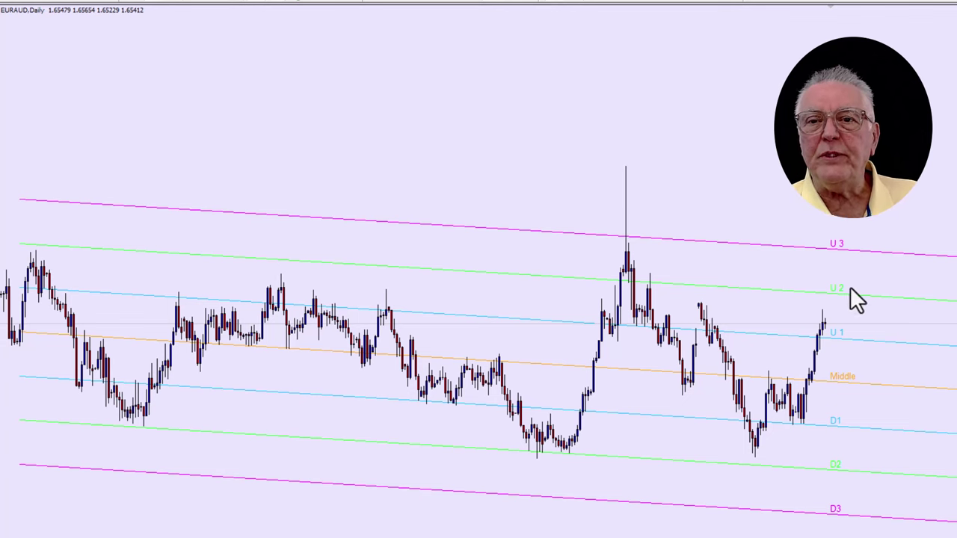
# Set the Deviation Channel indicator's 2nd Line Colour to Blue on the EURAUD Daily chart and apply the change
pyautogui.rightClick(438, 195)
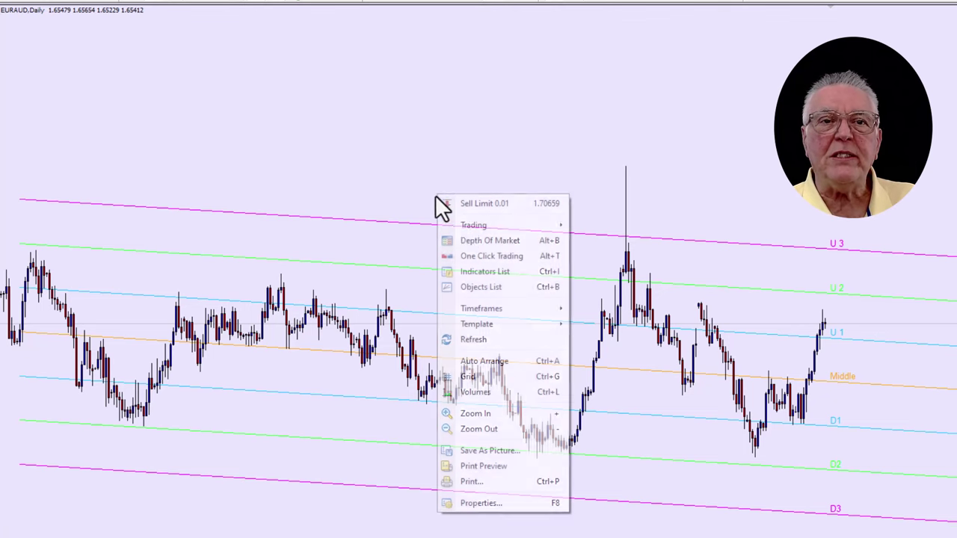
pyautogui.click(481, 271)
pyautogui.click(646, 80)
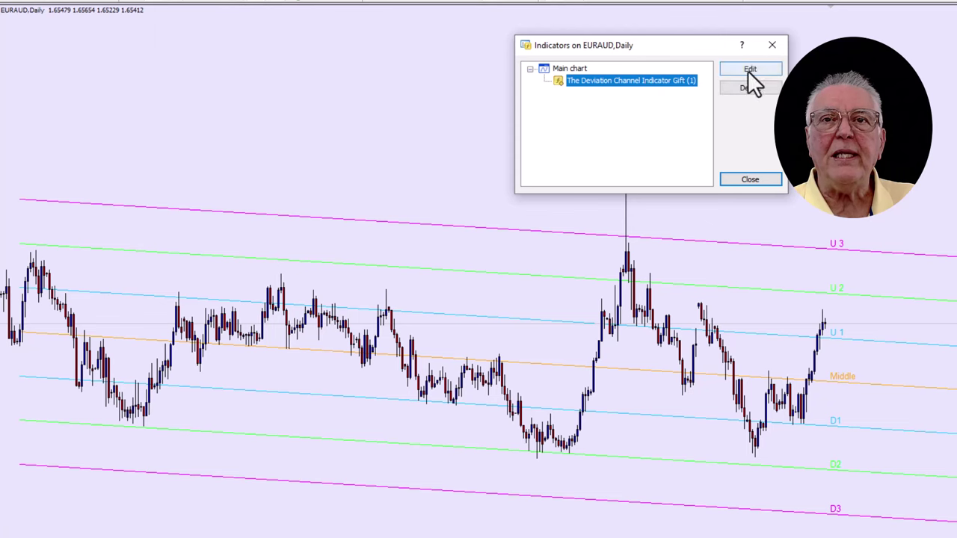
pyautogui.click(750, 69)
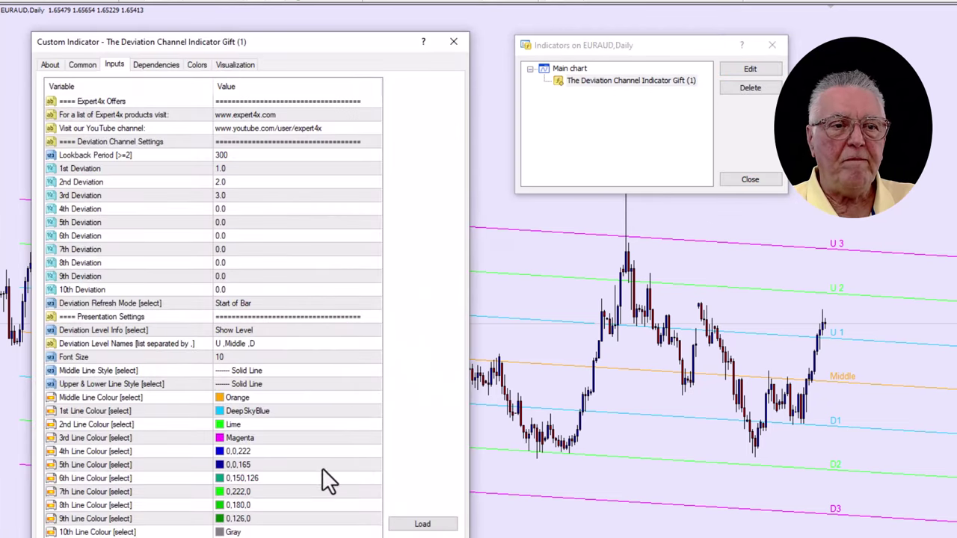
pyautogui.click(238, 424)
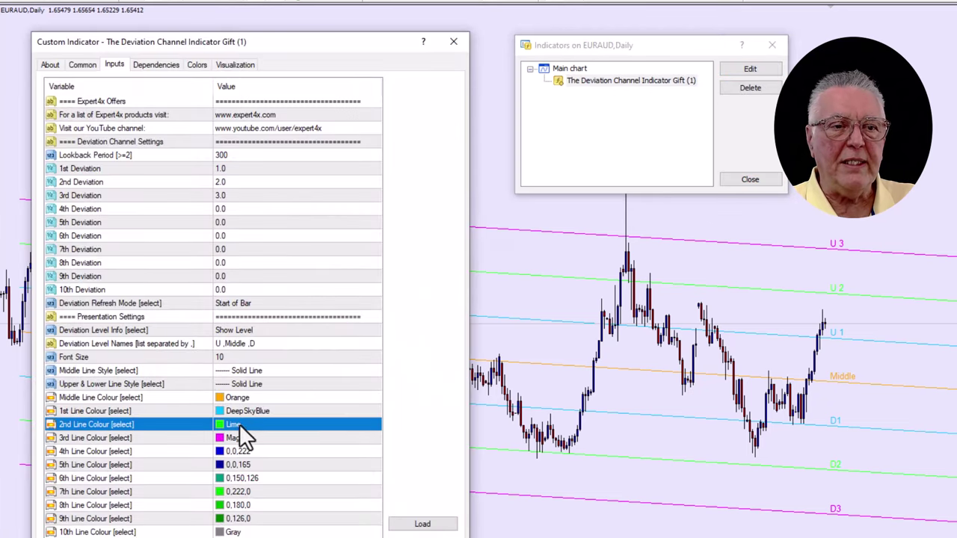
pyautogui.click(376, 426)
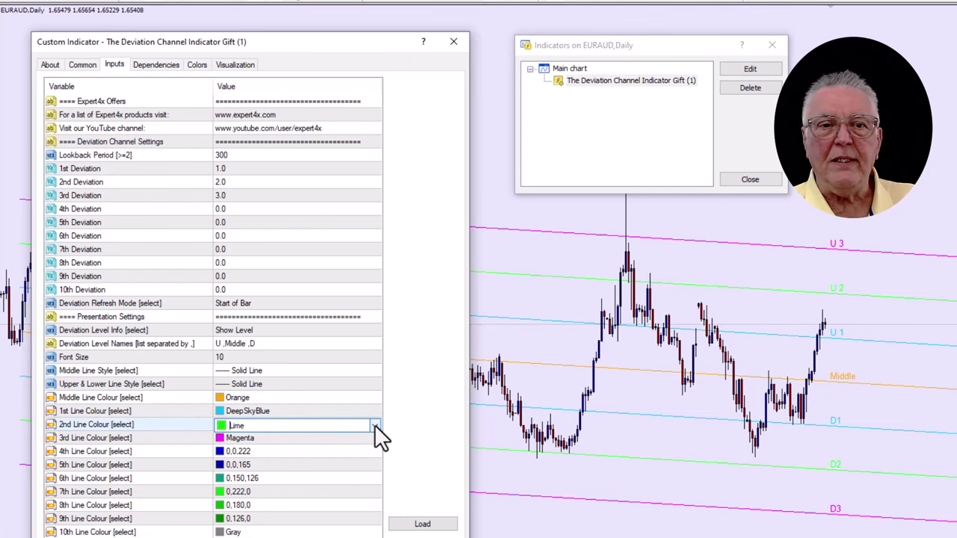
pyautogui.click(374, 426)
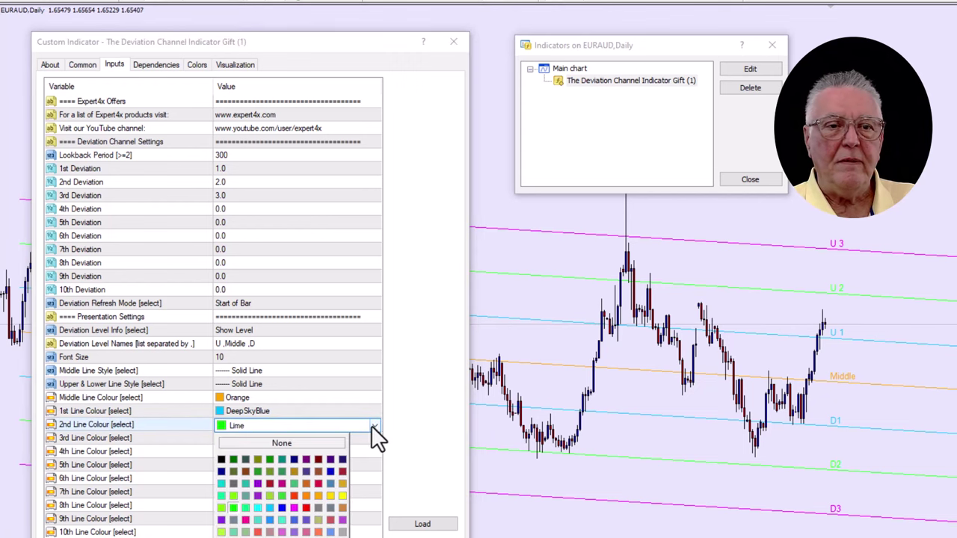
pyautogui.click(282, 509)
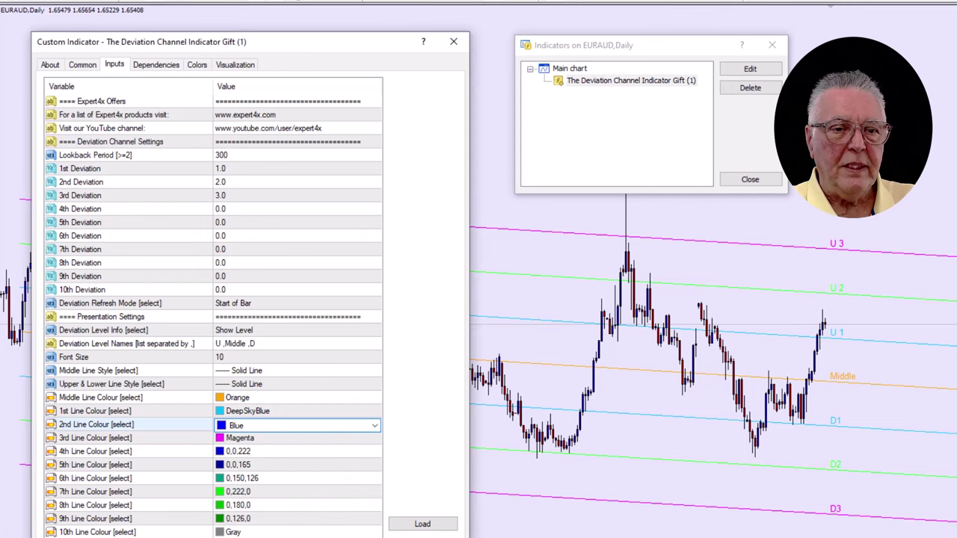
pyautogui.press('Return')
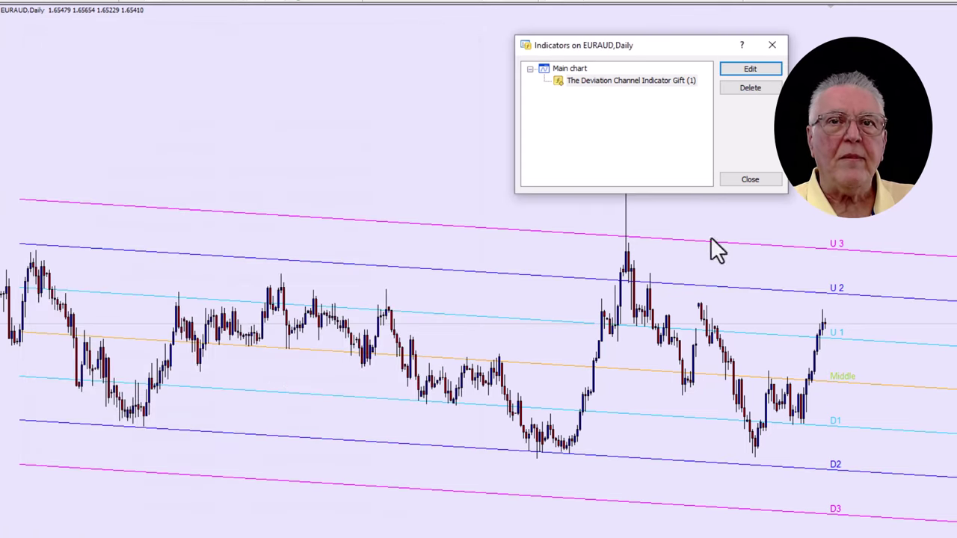
pyautogui.click(751, 181)
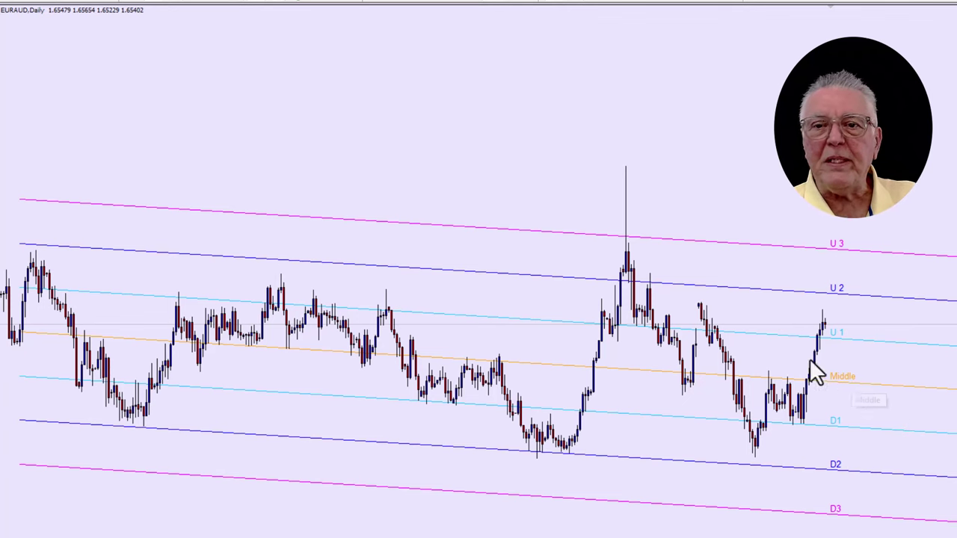
pyautogui.rightClick(377, 113)
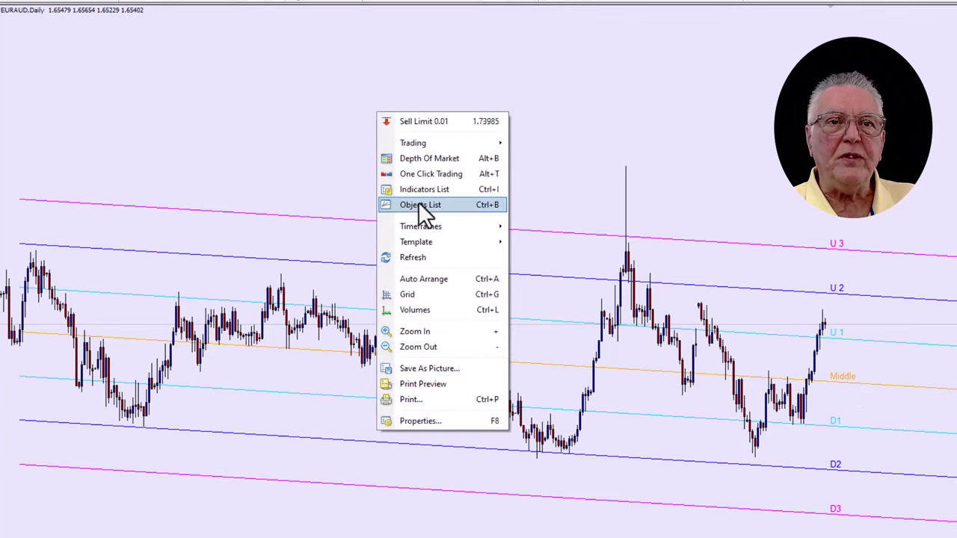
pyautogui.click(420, 204)
pyautogui.click(188, 98)
# Set the Deviation Channel indicator's Middle Line Colour to Red on the EURAUD Daily chart and apply it
pyautogui.rightClick(404, 122)
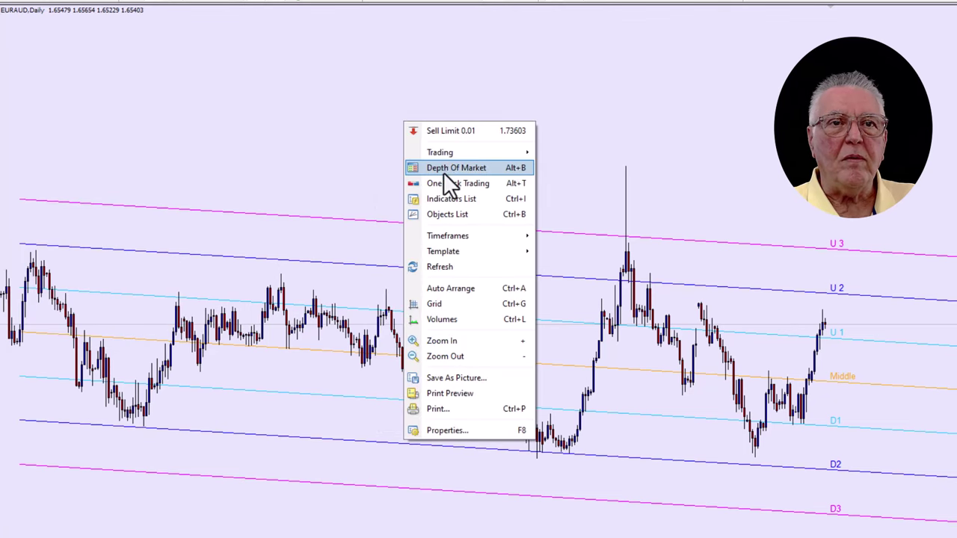
pyautogui.click(459, 198)
pyautogui.click(673, 83)
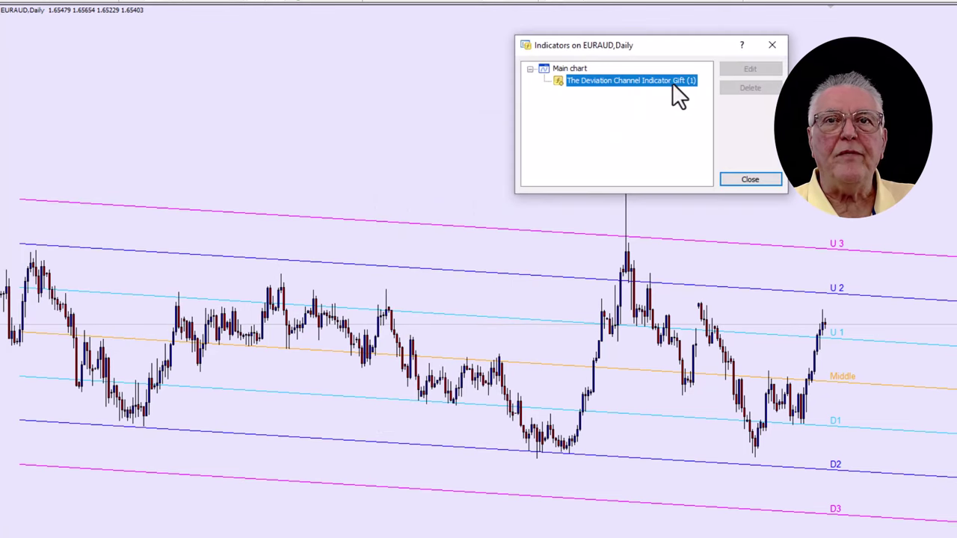
pyautogui.click(751, 68)
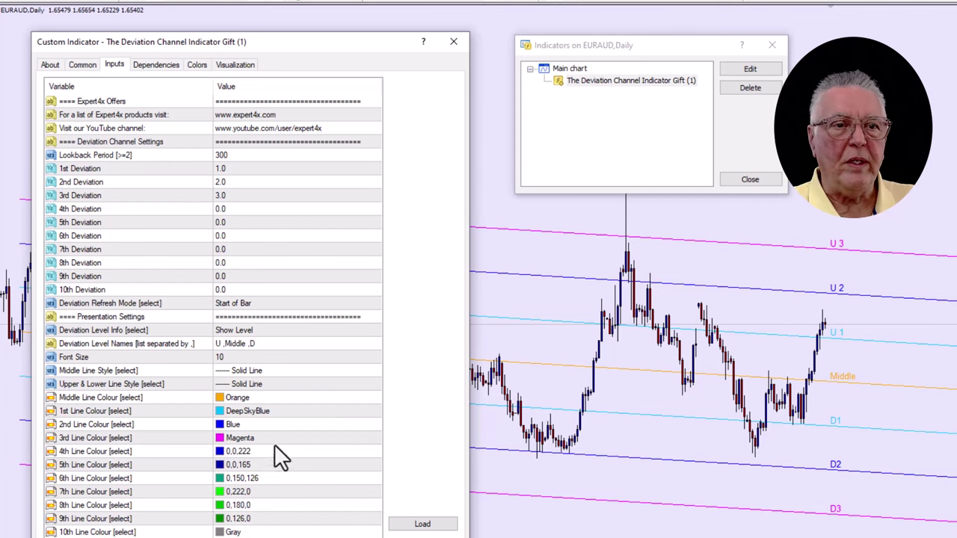
pyautogui.click(252, 398)
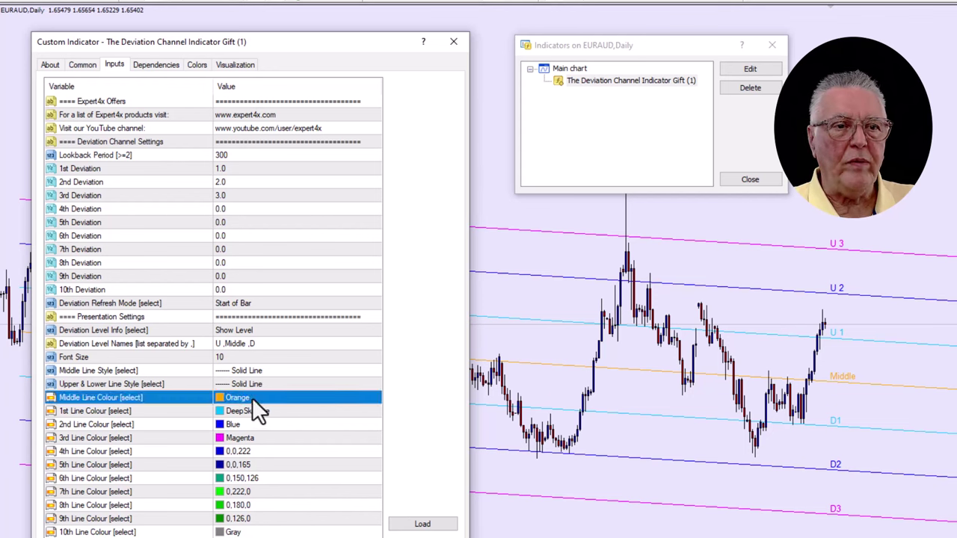
pyautogui.click(368, 396)
pyautogui.click(372, 399)
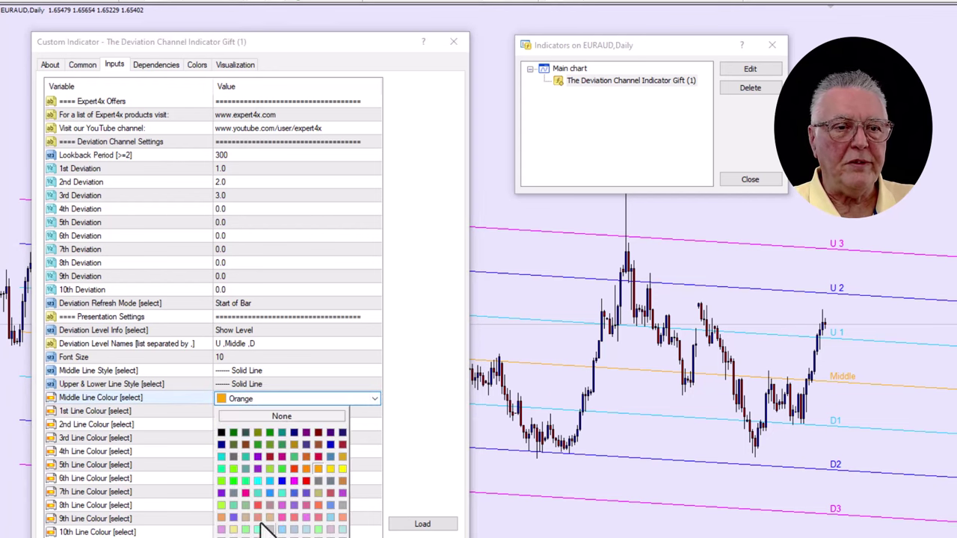
pyautogui.click(306, 481)
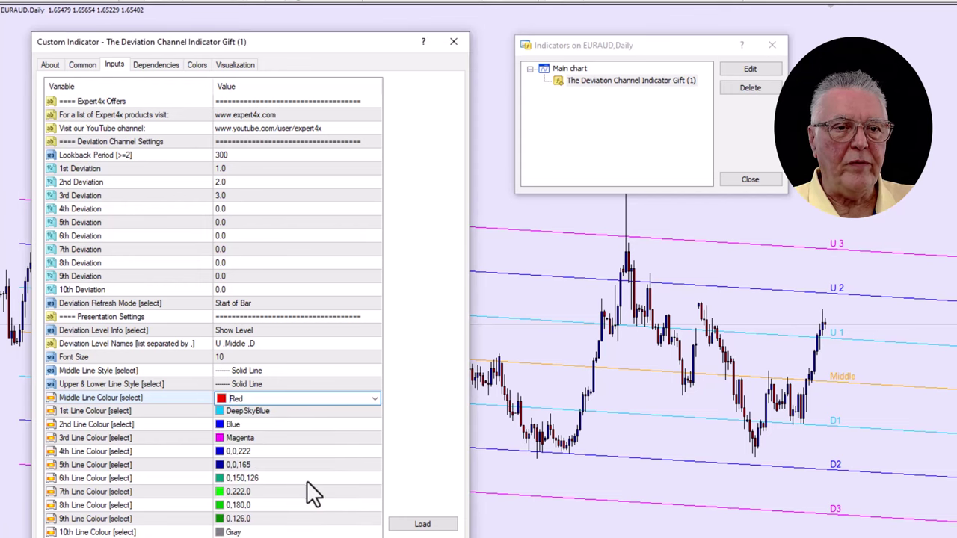
pyautogui.click(377, 531)
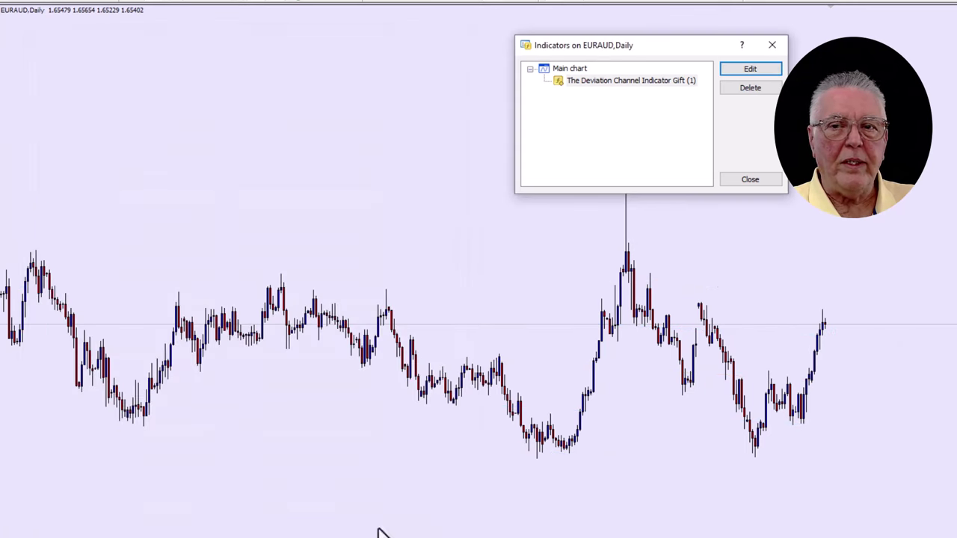
pyautogui.click(751, 180)
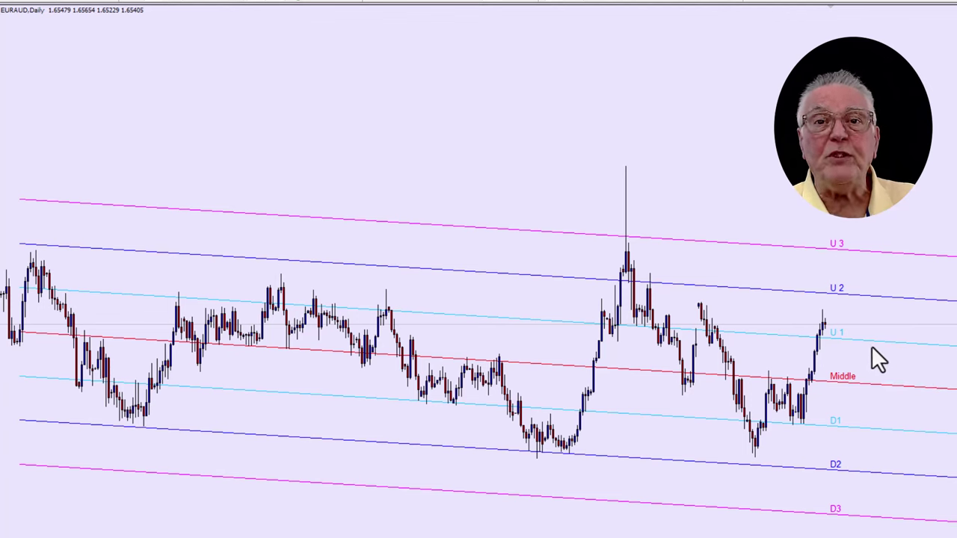
# Measure the distance from the U 1 line down to the Middle line with the crosshair, beyond the latest candle
pyautogui.middleClick(884, 326)
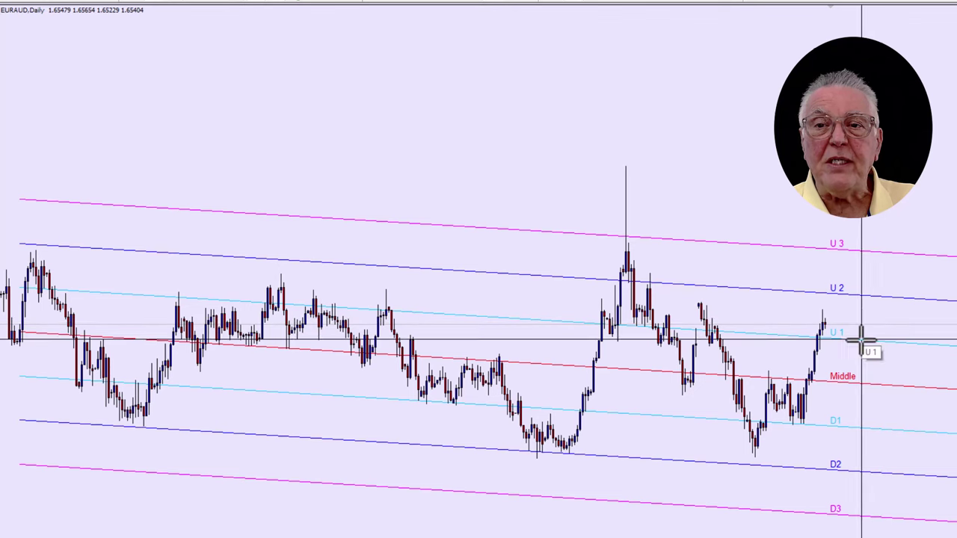
pyautogui.moveTo(862, 341); pyautogui.dragTo(865, 383)
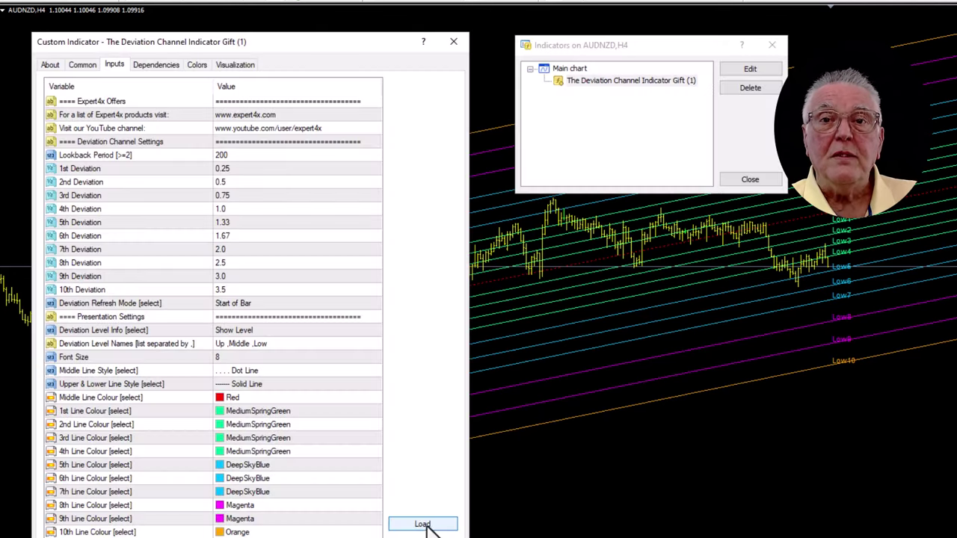
# Load the bell3levels.set preset into the AUDNZD H4 chart's Deviation Channel indicator and apply it
pyautogui.click(423, 525)
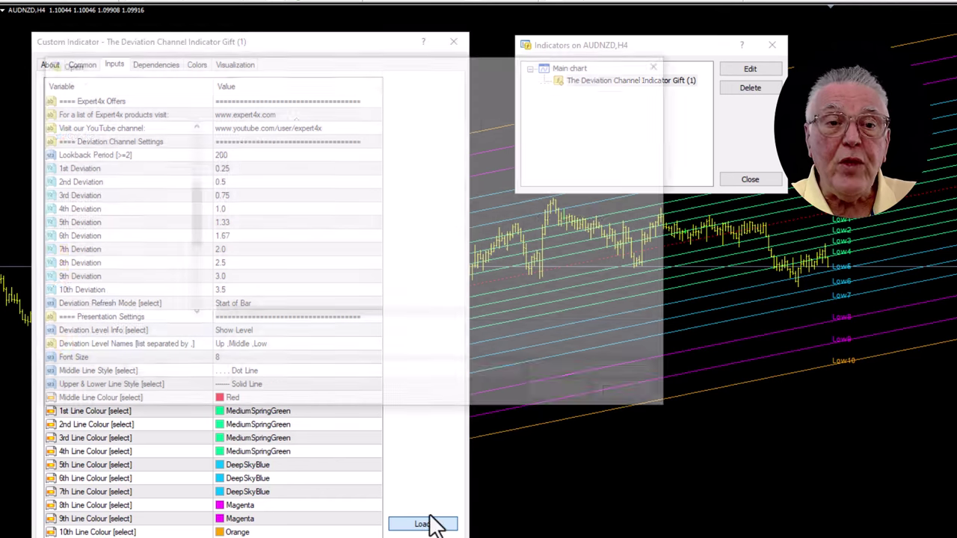
pyautogui.click(248, 145)
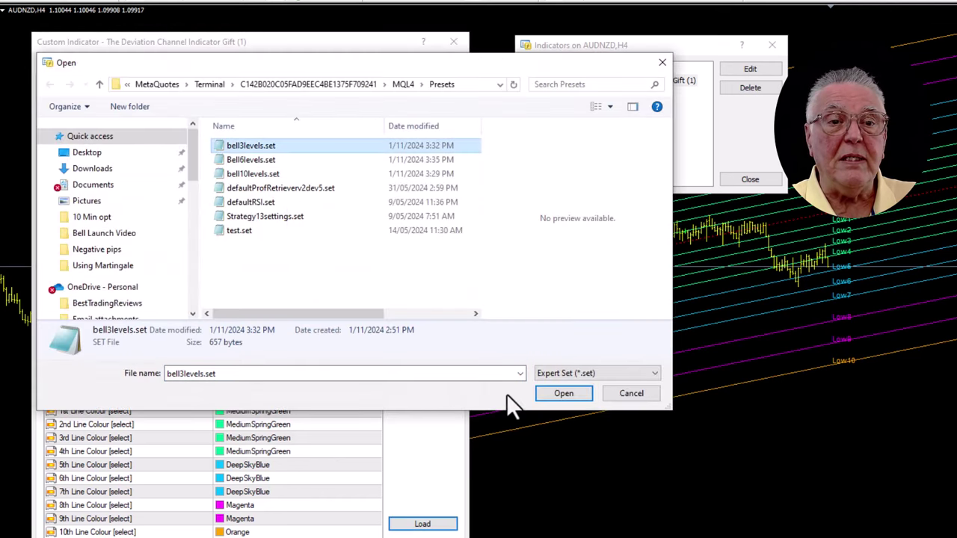
pyautogui.click(562, 394)
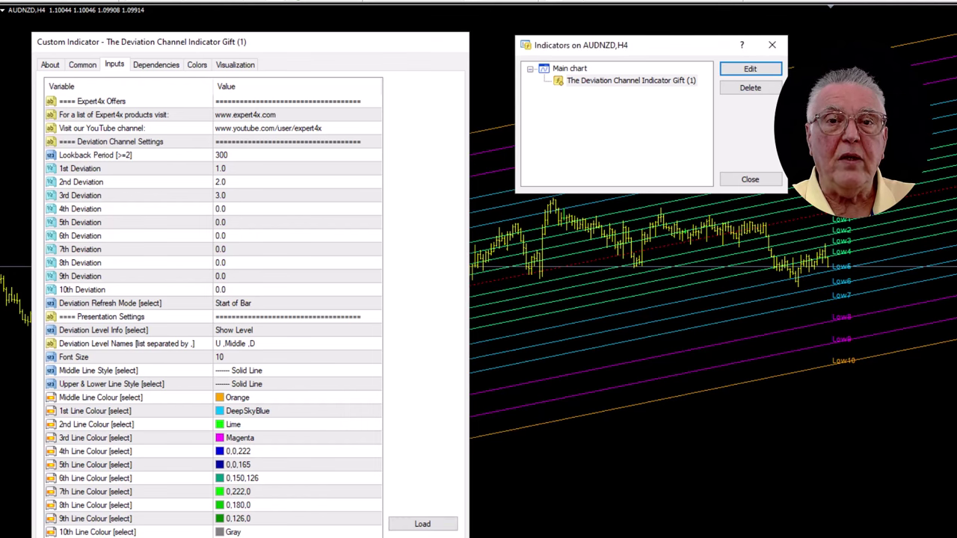
pyautogui.press('Return')
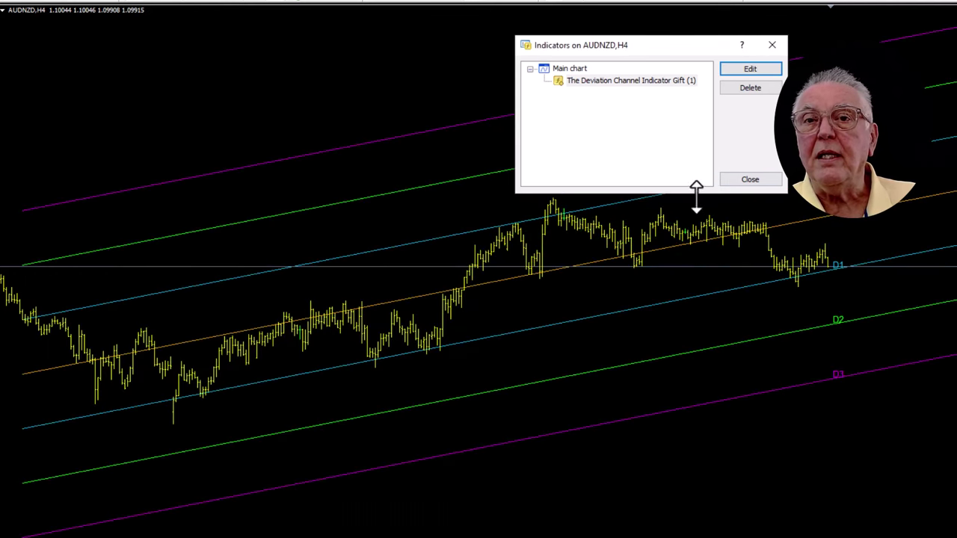
pyautogui.click(749, 179)
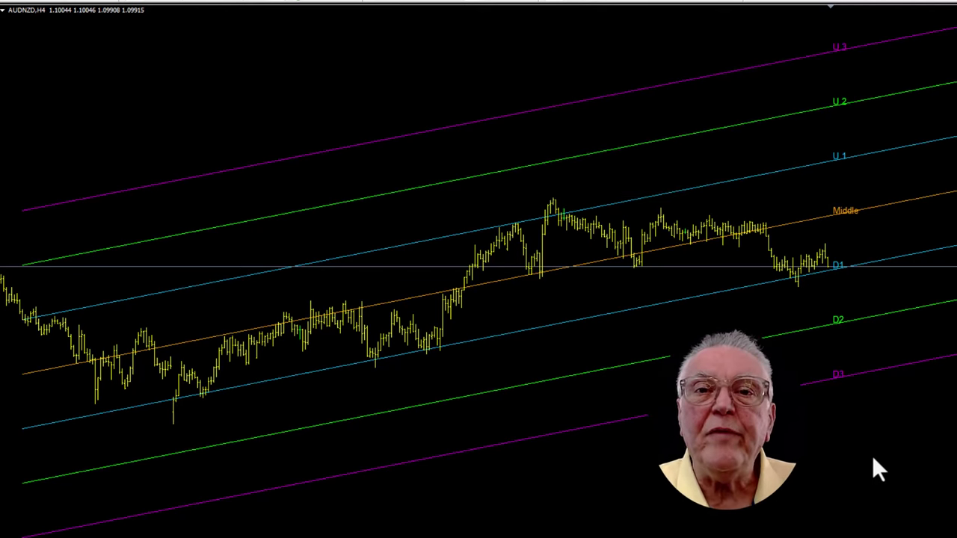
# Measure the distance from the Middle line down to the D1 line on the AUDNZD H4 chart with the crosshair
pyautogui.middleClick(872, 208)
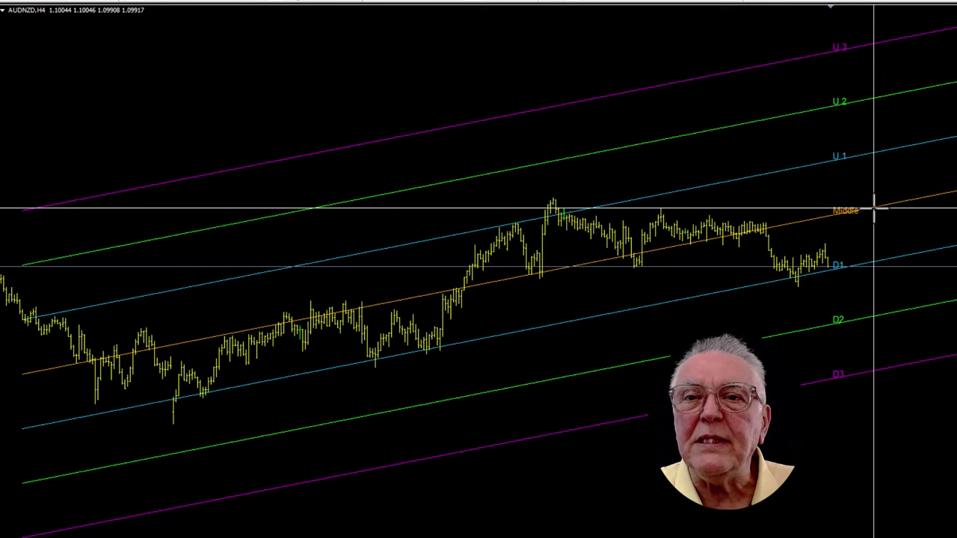
pyautogui.moveTo(874, 208); pyautogui.dragTo(875, 266)
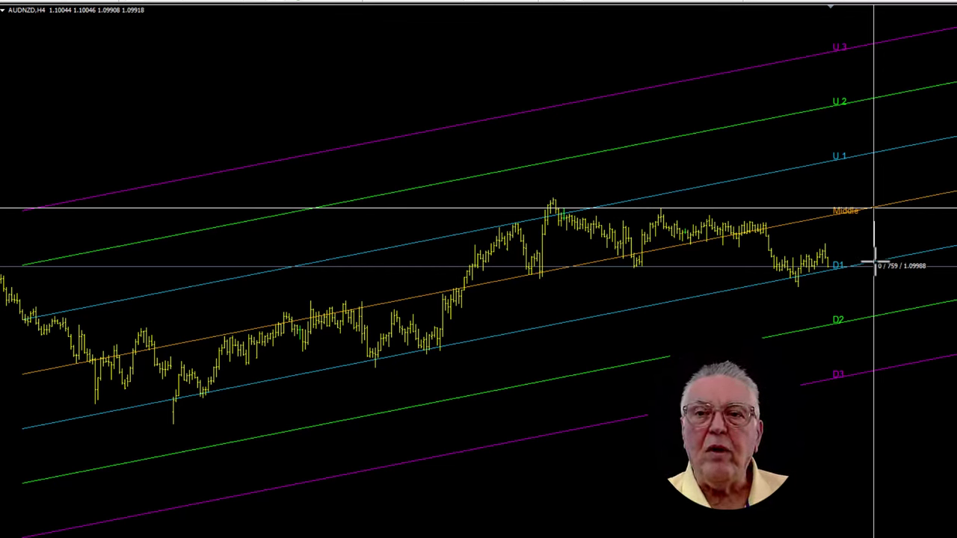
pyautogui.moveTo(875, 265); pyautogui.dragTo(876, 284)
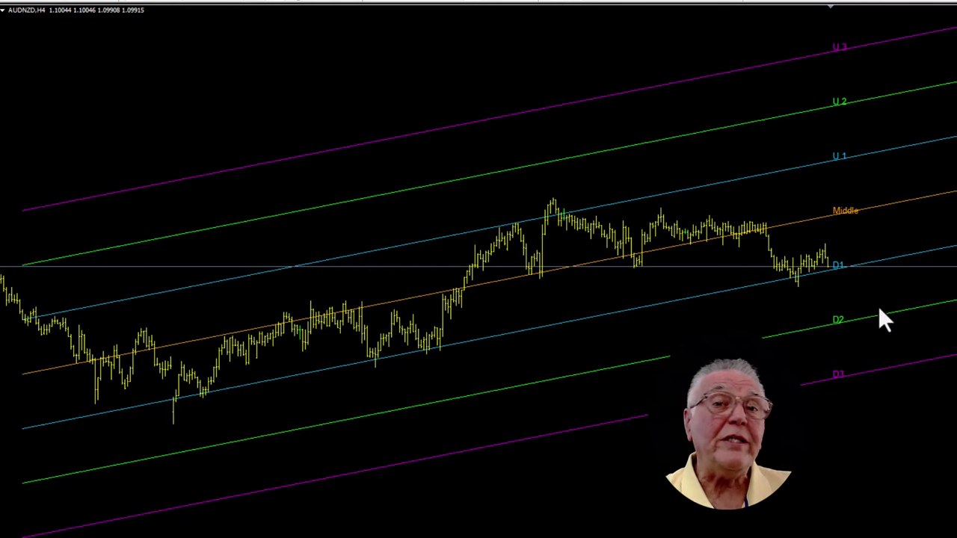